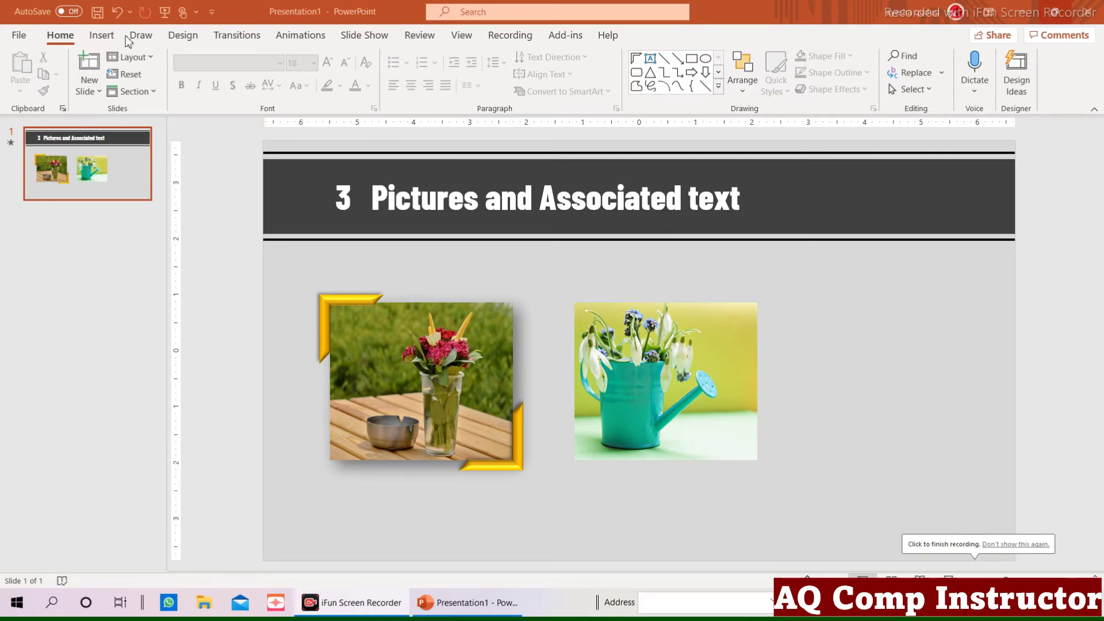
# Draw a blue Half Frame shape on the watering-can photo's corner and thin its arms.
pyautogui.click(101, 35)
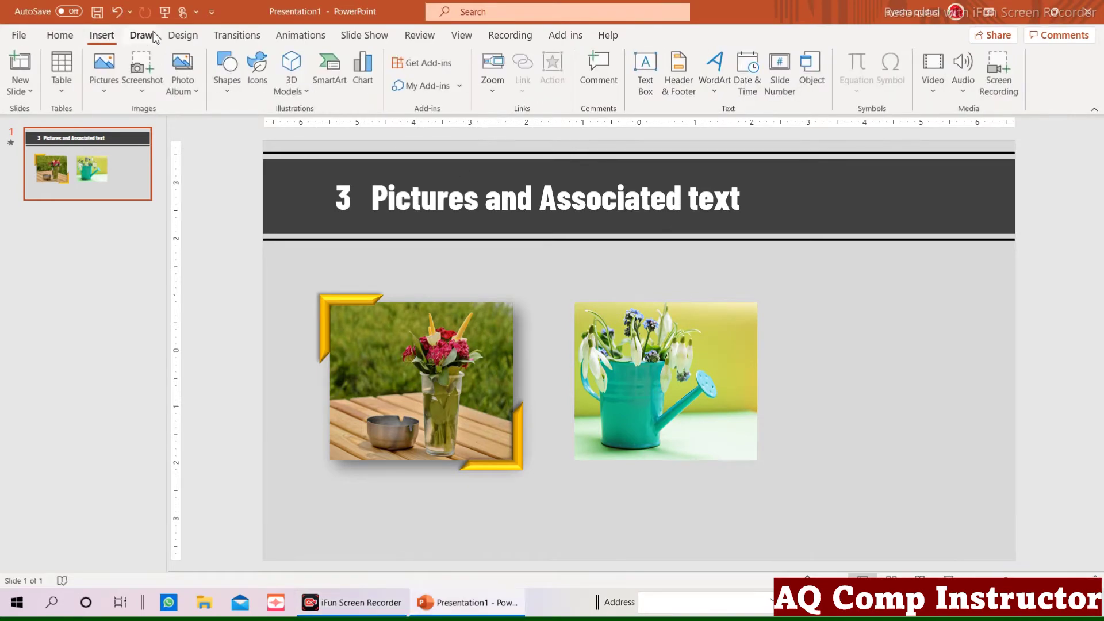
pyautogui.click(225, 92)
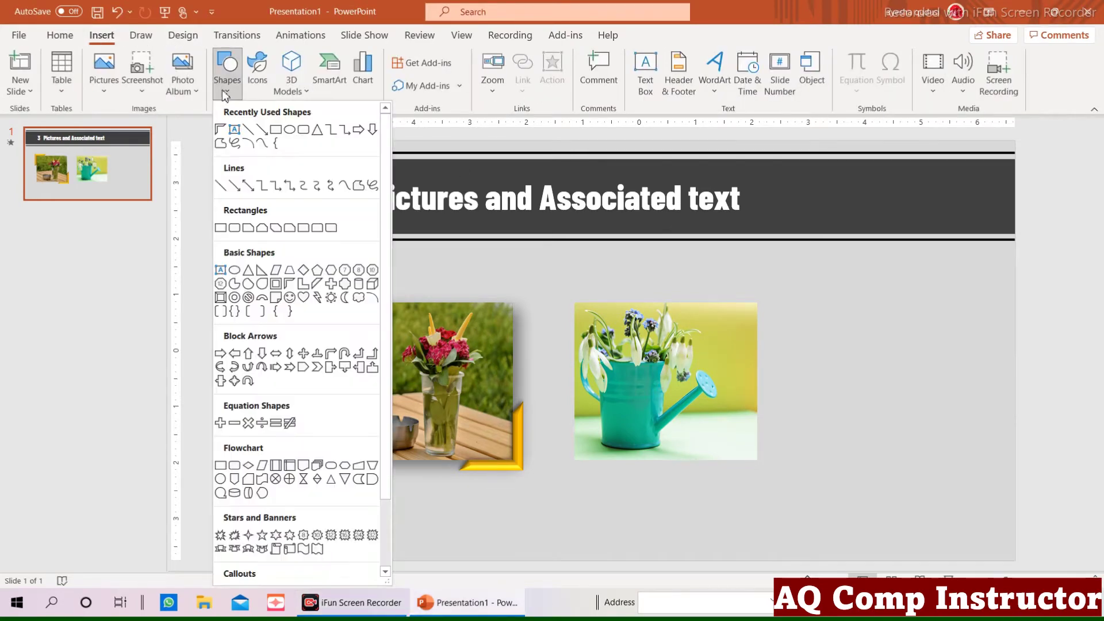
pyautogui.click(287, 284)
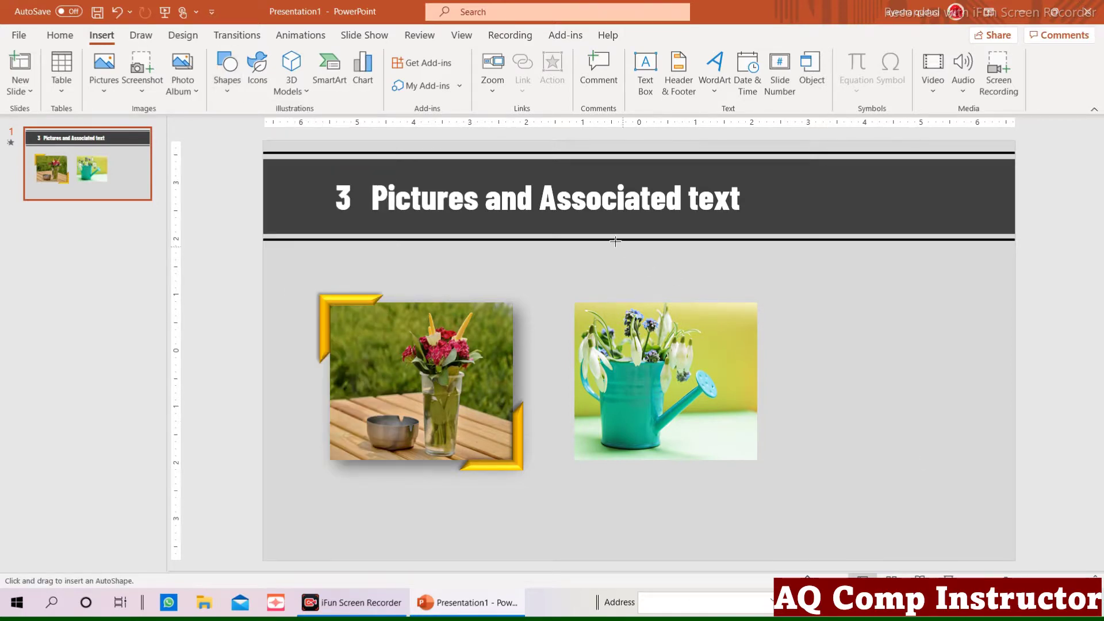
pyautogui.moveTo(776, 283); pyautogui.dragTo(834, 349)
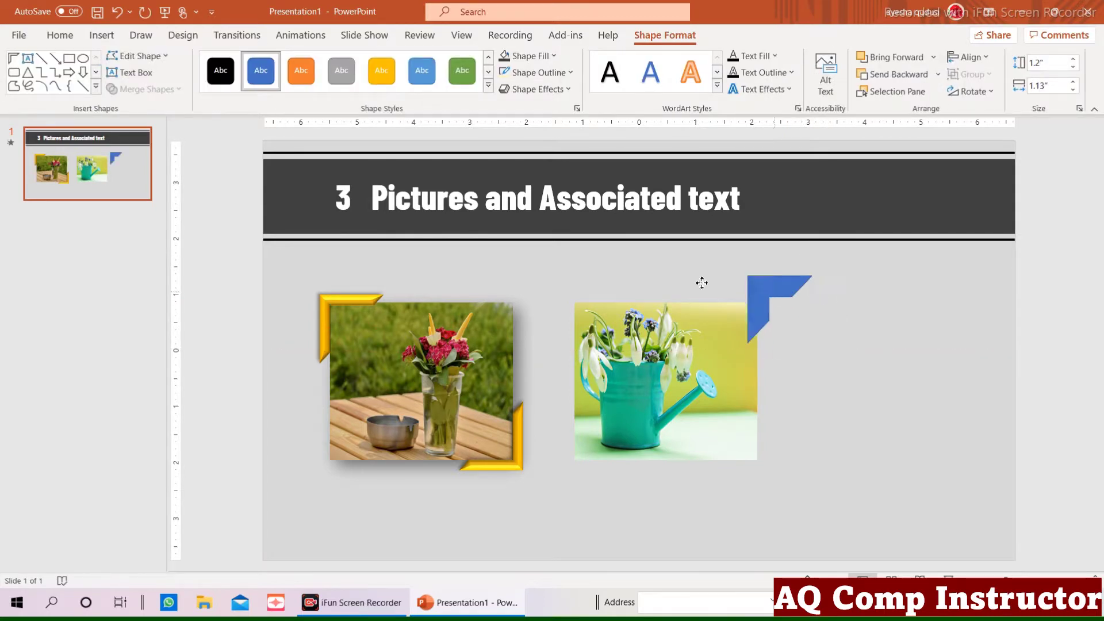
pyautogui.moveTo(805, 305)
pyautogui.mouseDown()
pyautogui.moveTo(562, 291)
pyautogui.moveTo(585, 299)
pyautogui.moveTo(567, 281)
pyautogui.moveTo(566, 295)
pyautogui.moveTo(570, 281)
pyautogui.moveTo(556, 292)
pyautogui.moveTo(610, 300)
pyautogui.mouseUp()
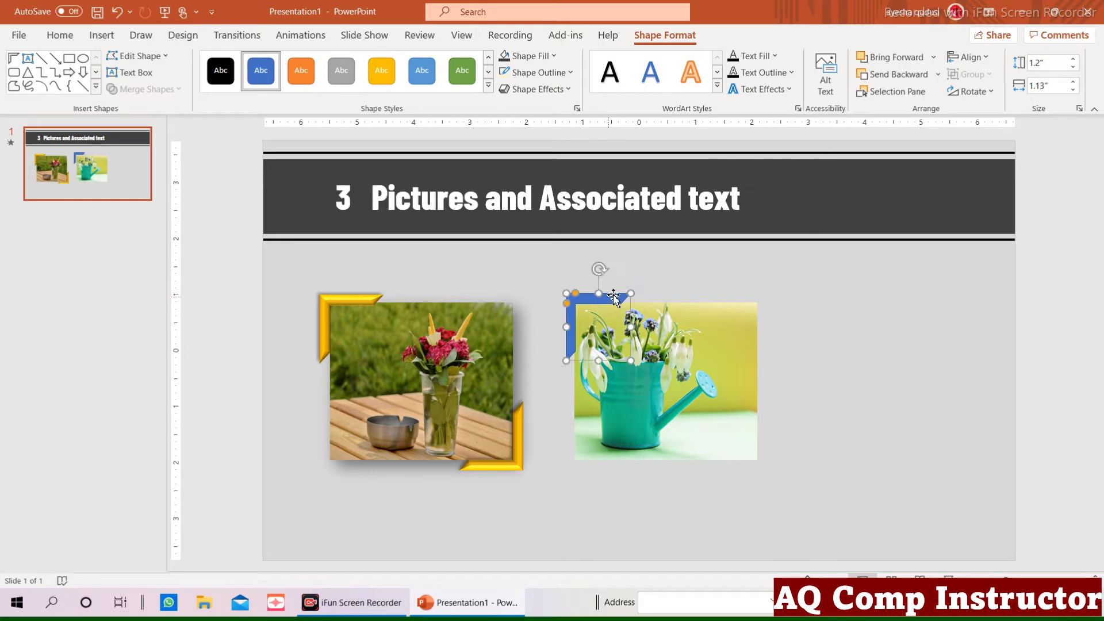
# Give the half-frame shape a gold fill and a gold outline.
pyautogui.click(538, 63)
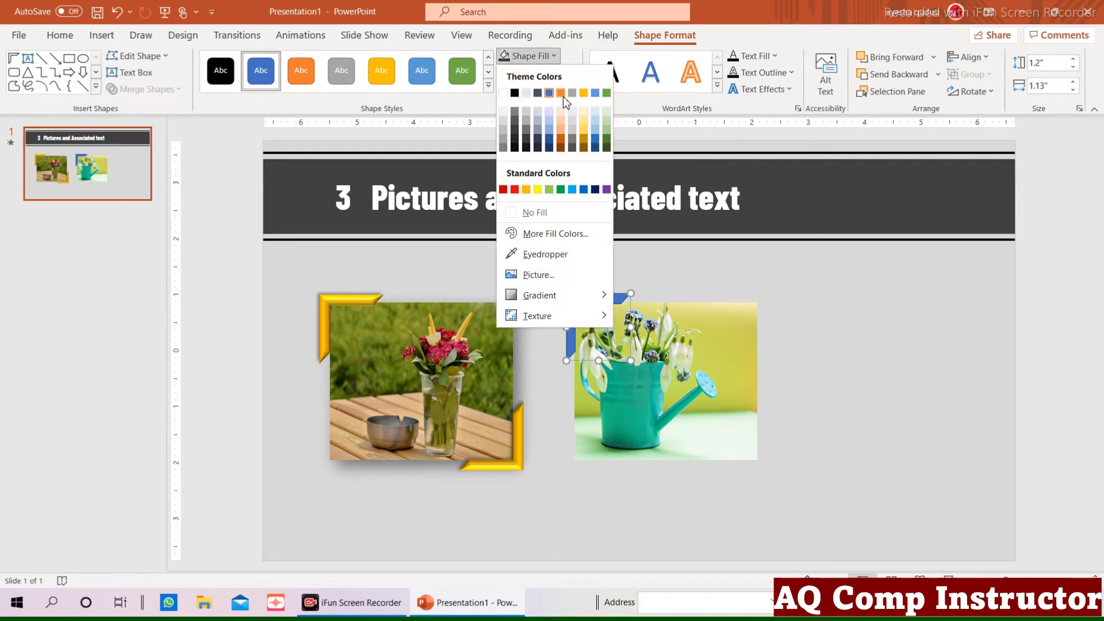
pyautogui.click(584, 94)
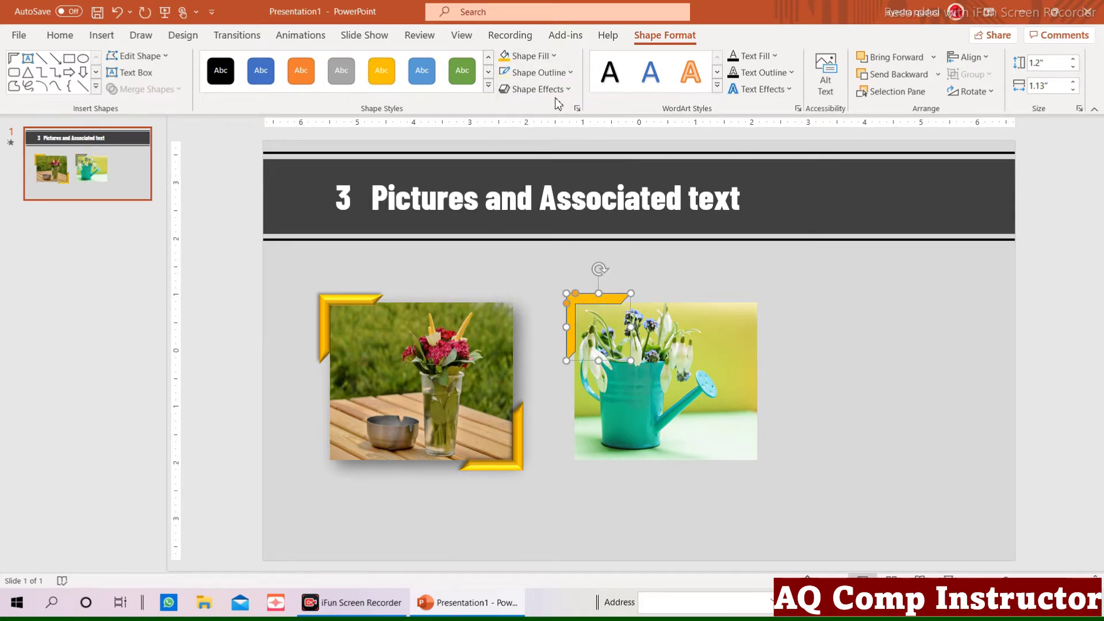
pyautogui.click(546, 73)
pyautogui.click(583, 107)
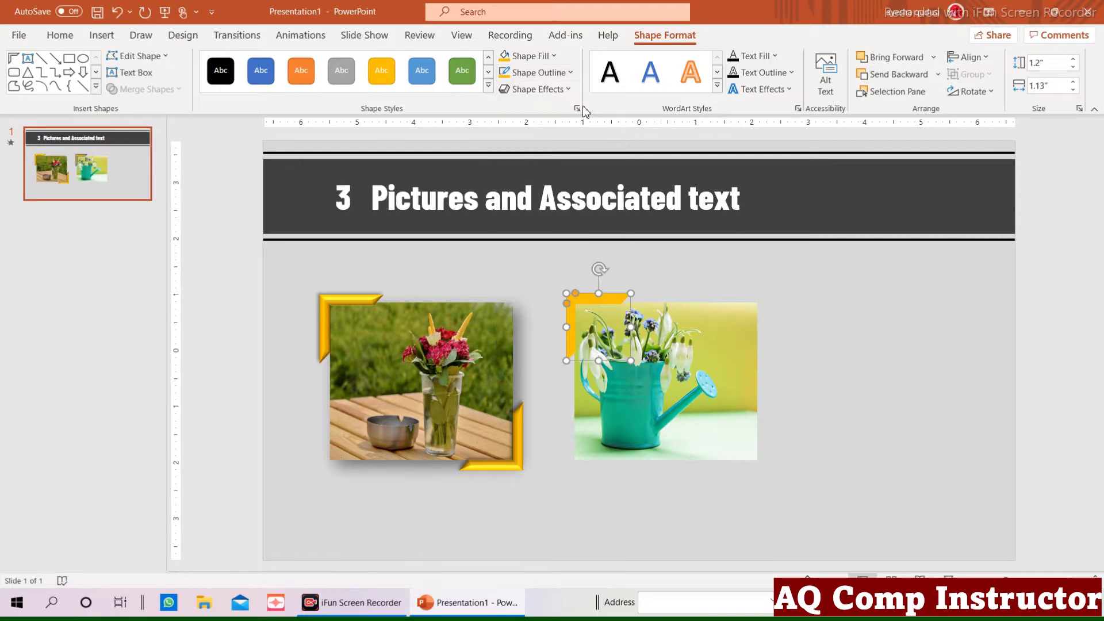
# Apply a bevel preset to the gold frame from Shape Effects.
pyautogui.click(556, 90)
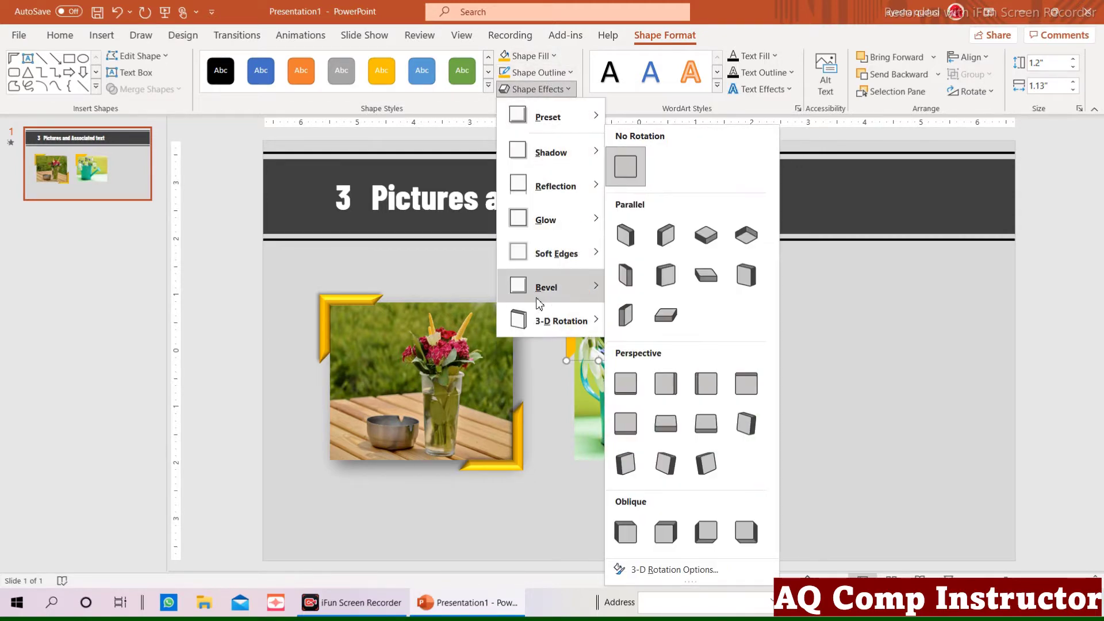
pyautogui.moveTo(546, 287)
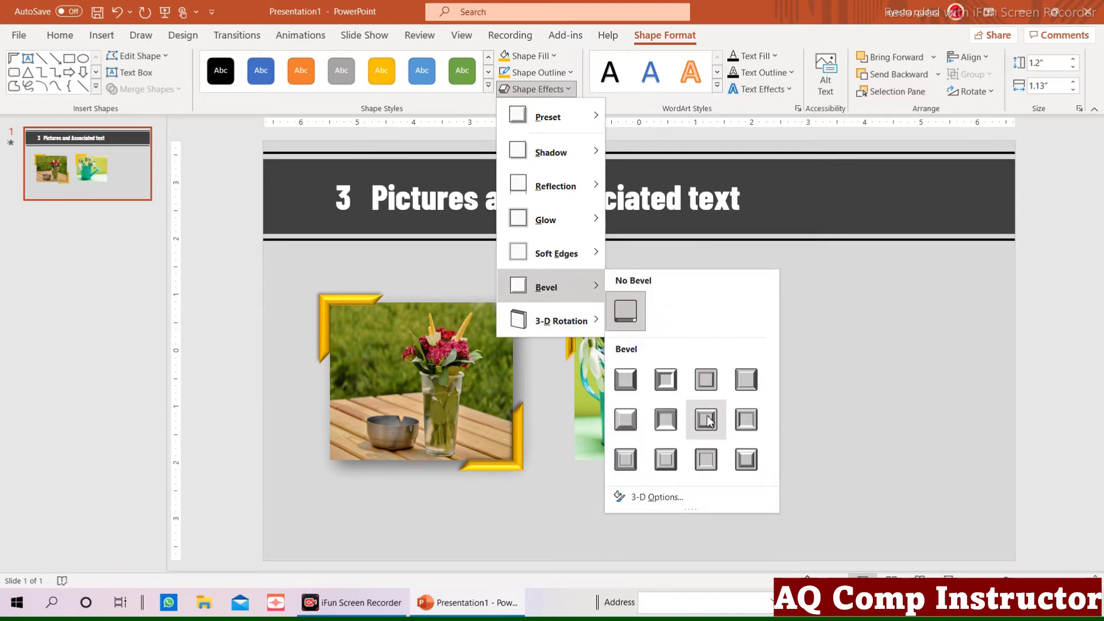
pyautogui.click(706, 419)
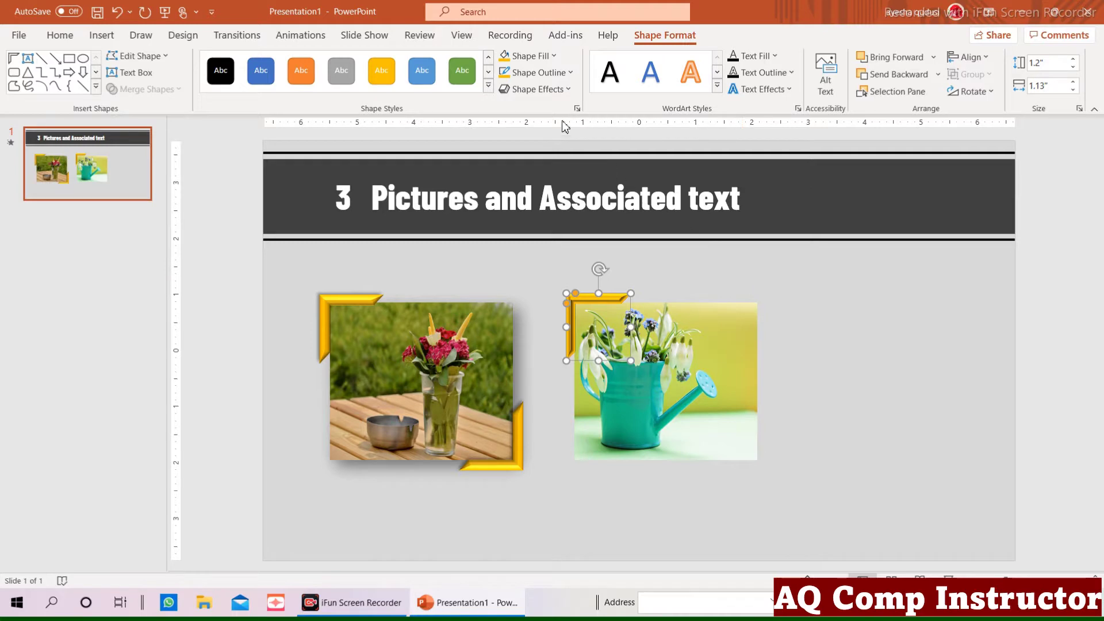
pyautogui.click(577, 108)
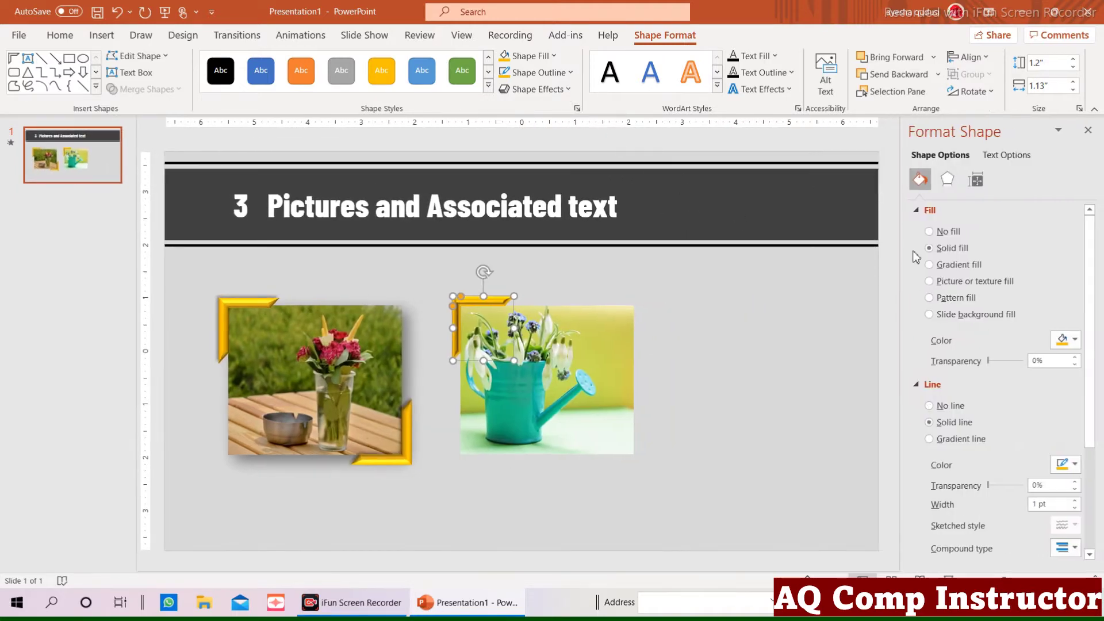
# Enlarge the top bevel to about 28.5 pt wide and 85 pt high, with a 6 pt outline.
pyautogui.click(948, 180)
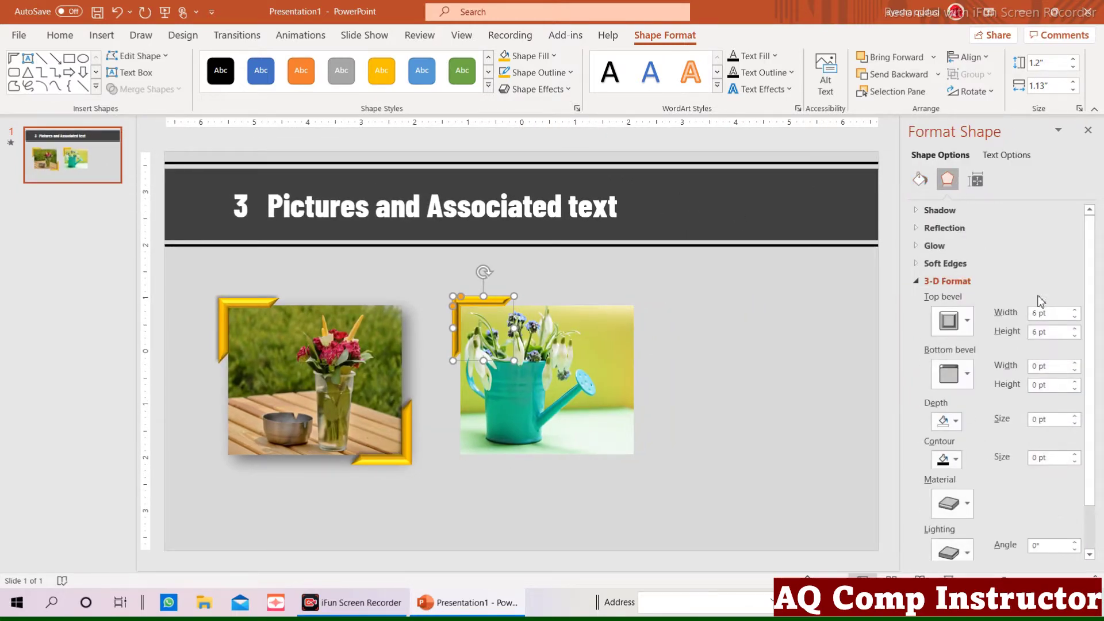
pyautogui.click(1073, 311)
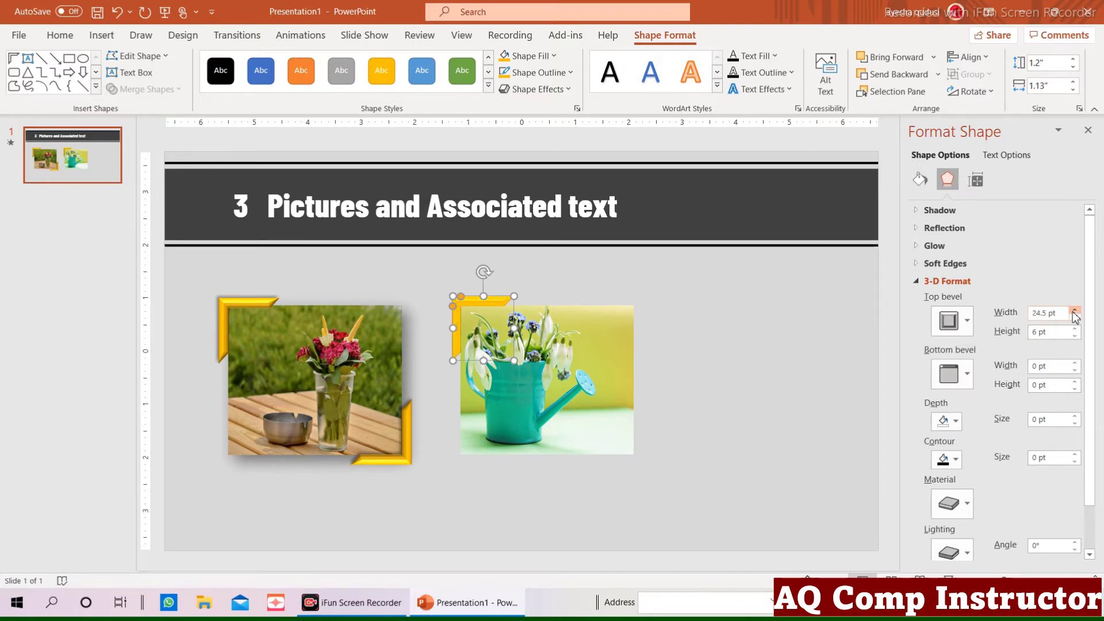
pyautogui.click(1074, 311)
pyautogui.click(538, 72)
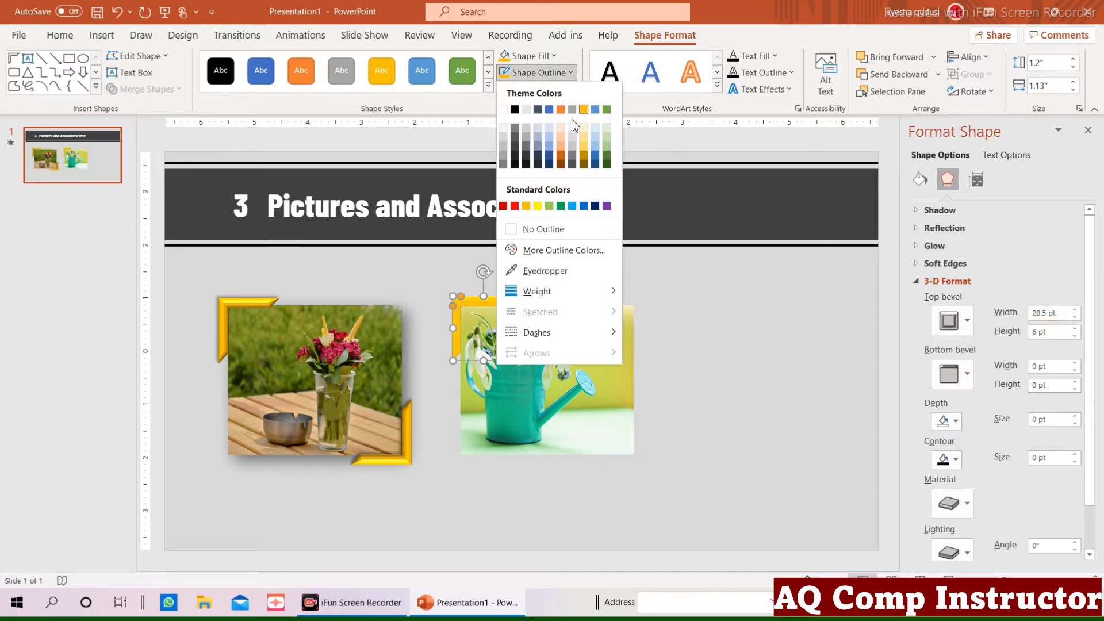
pyautogui.moveTo(537, 292)
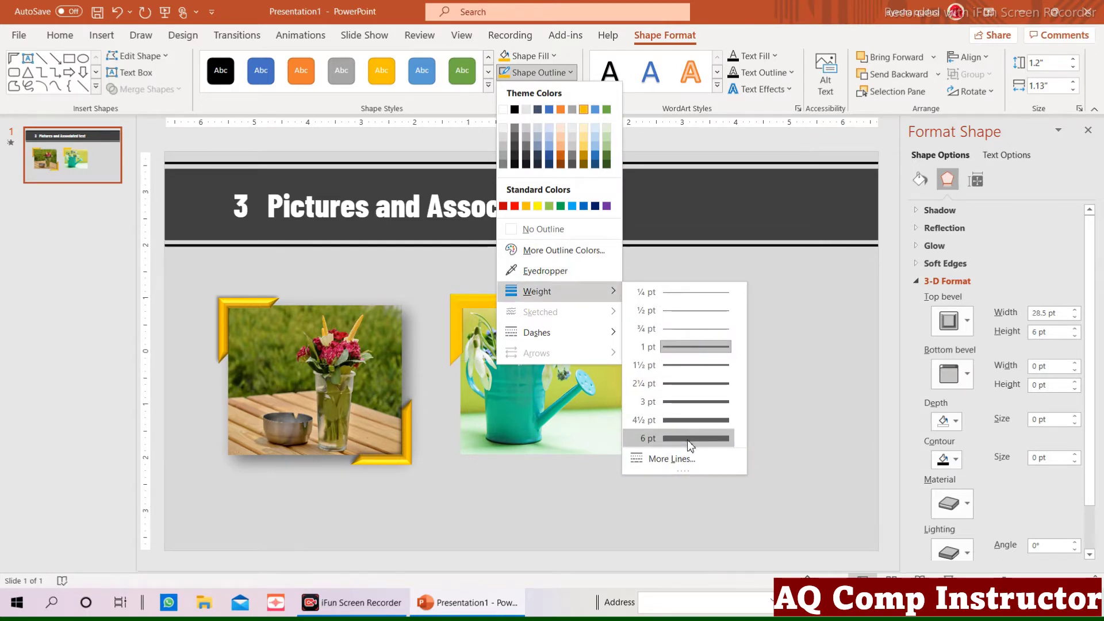
pyautogui.click(689, 438)
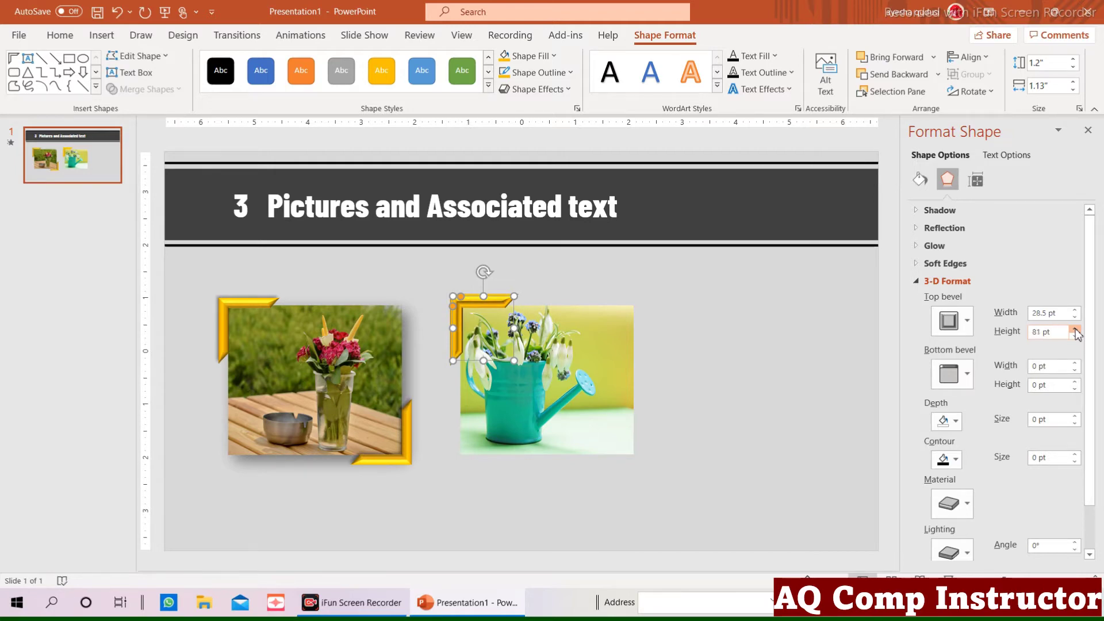
pyautogui.click(1074, 330)
# Reselect the gold corner and reduce its outline weight to 3 pt.
pyautogui.click(697, 381)
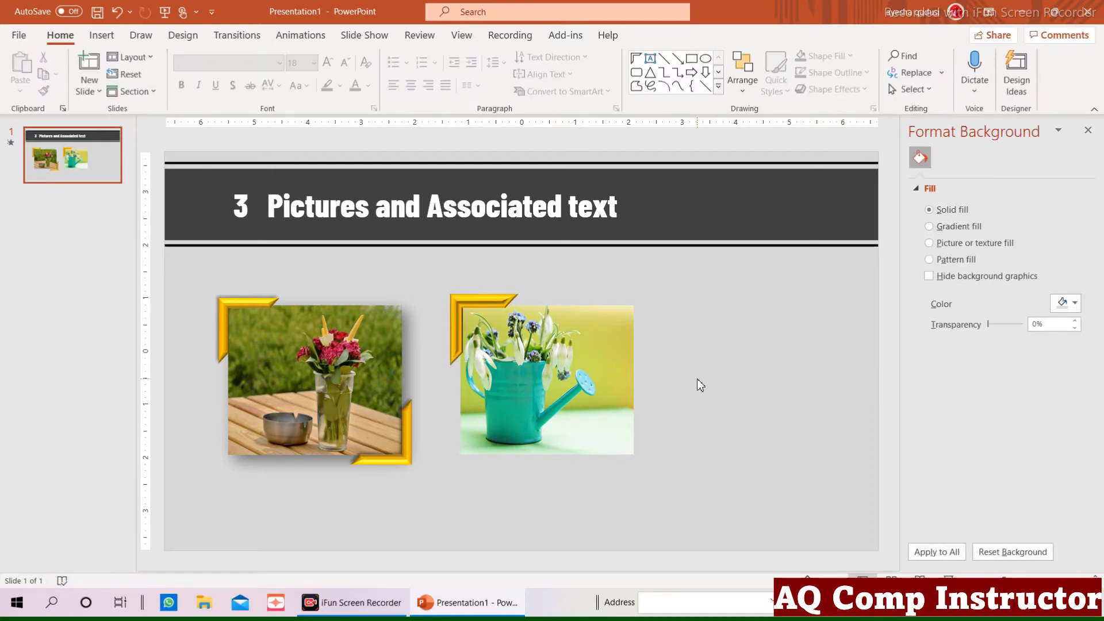
pyautogui.click(490, 299)
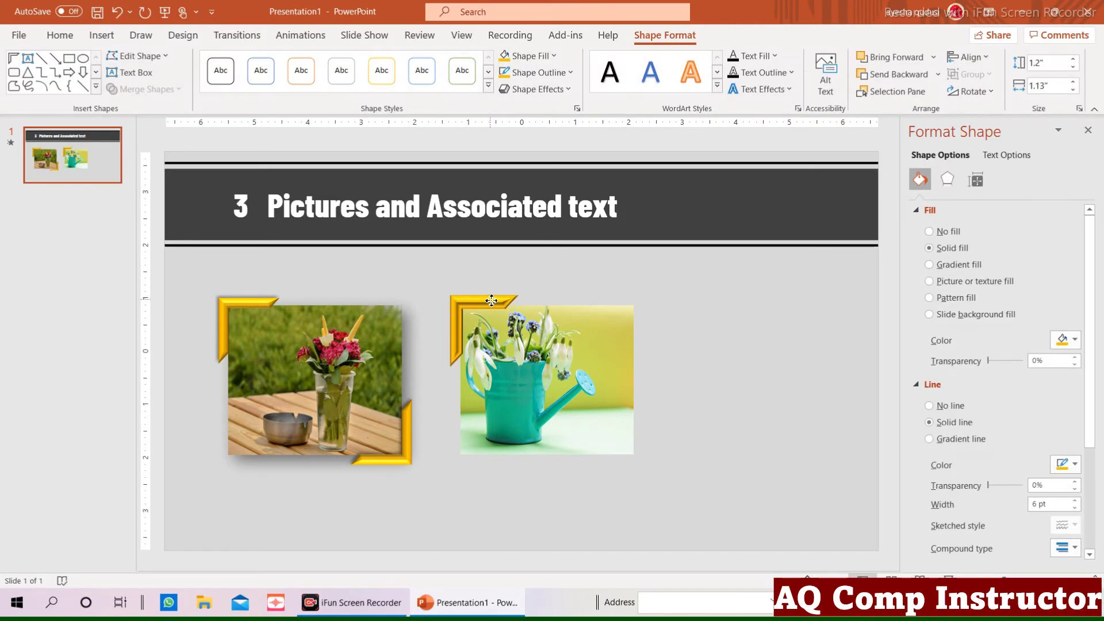
pyautogui.click(491, 300)
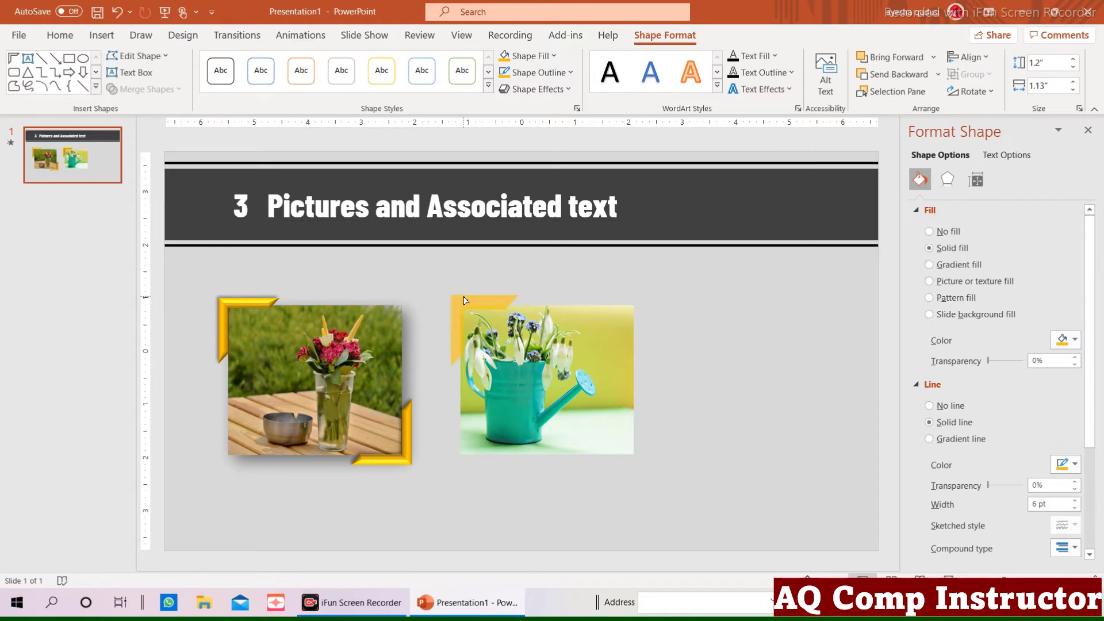
pyautogui.click(542, 75)
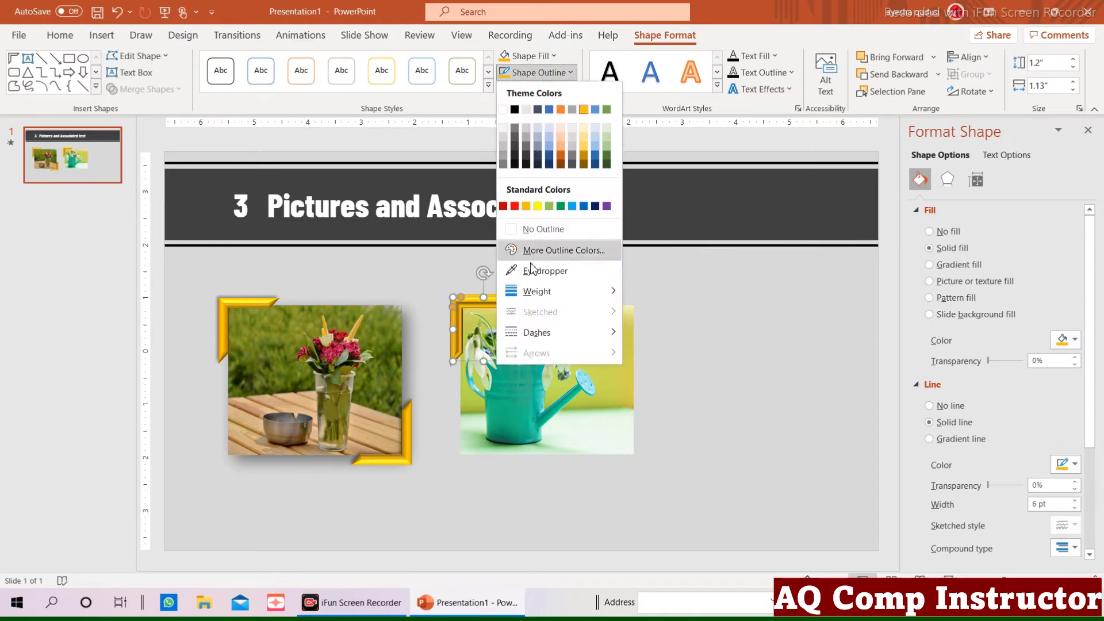
pyautogui.moveTo(536, 291)
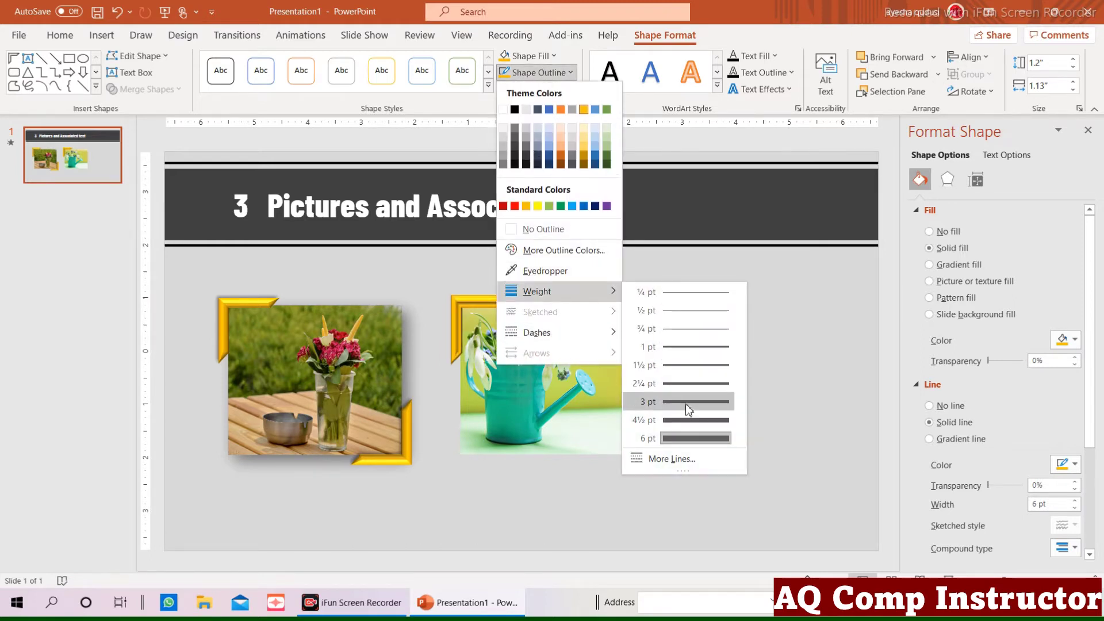
pyautogui.click(688, 401)
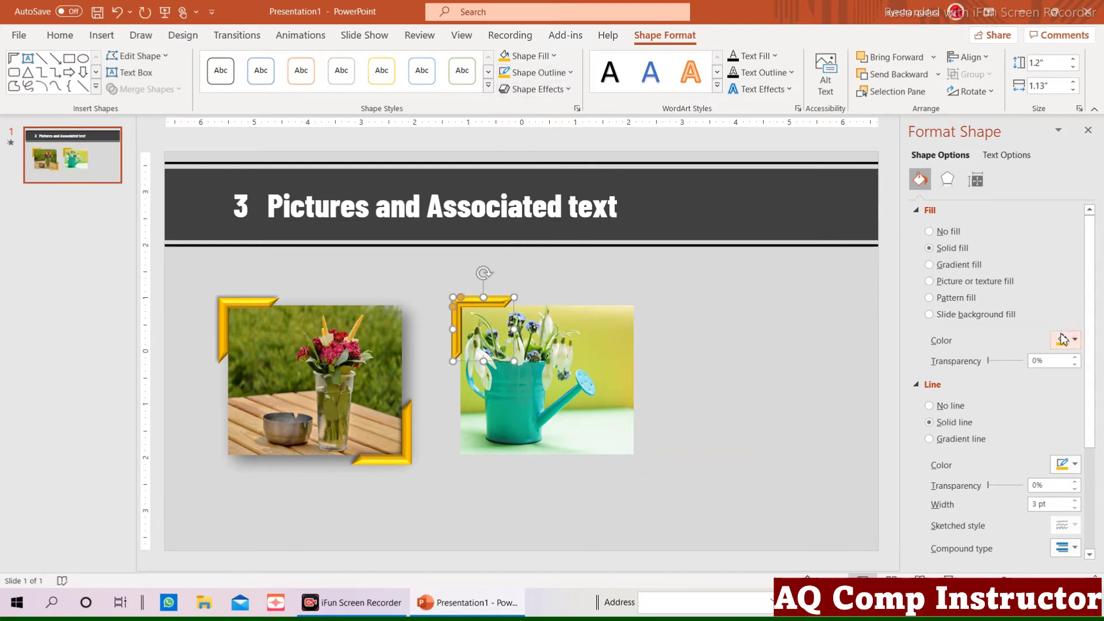
pyautogui.click(947, 179)
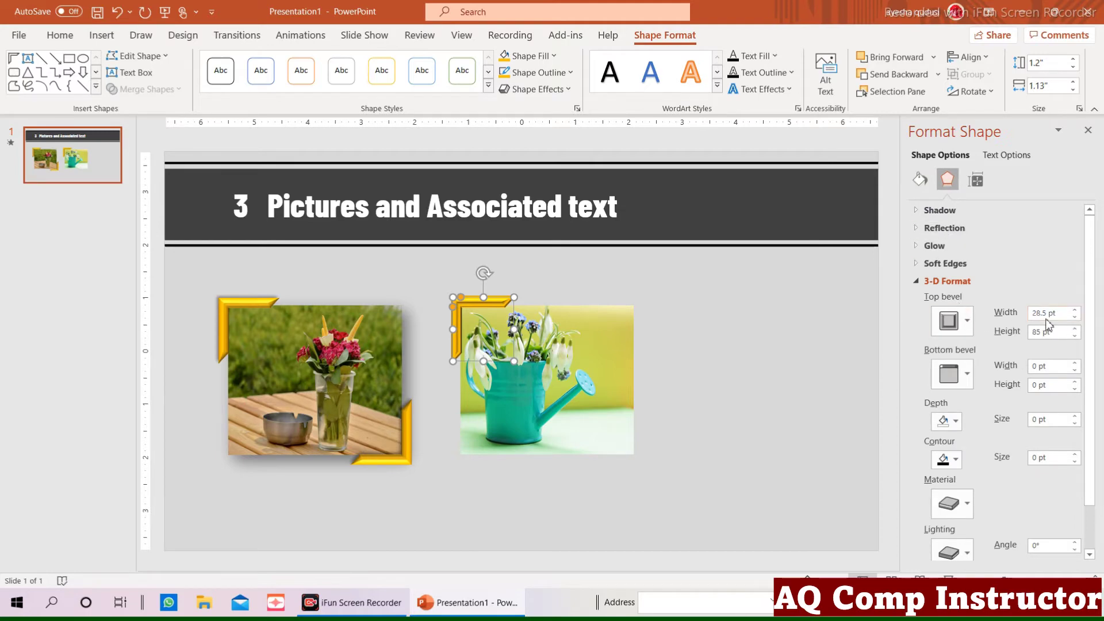
# Switch the frame to a different Top bevel preset and set its width to 18.5 pt.
pyautogui.click(949, 324)
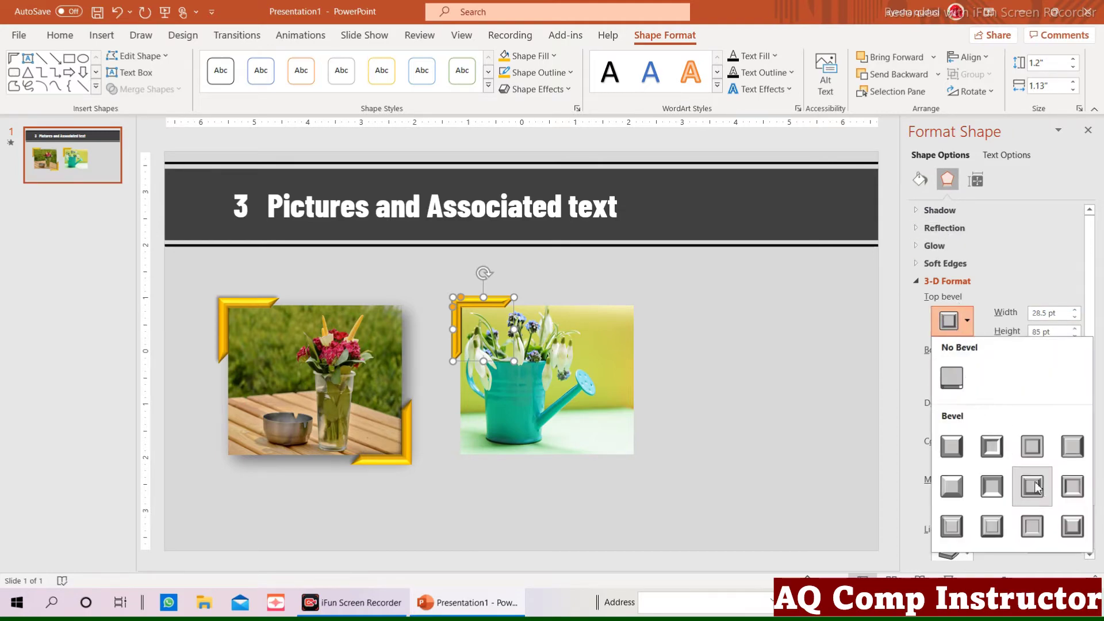
pyautogui.click(991, 527)
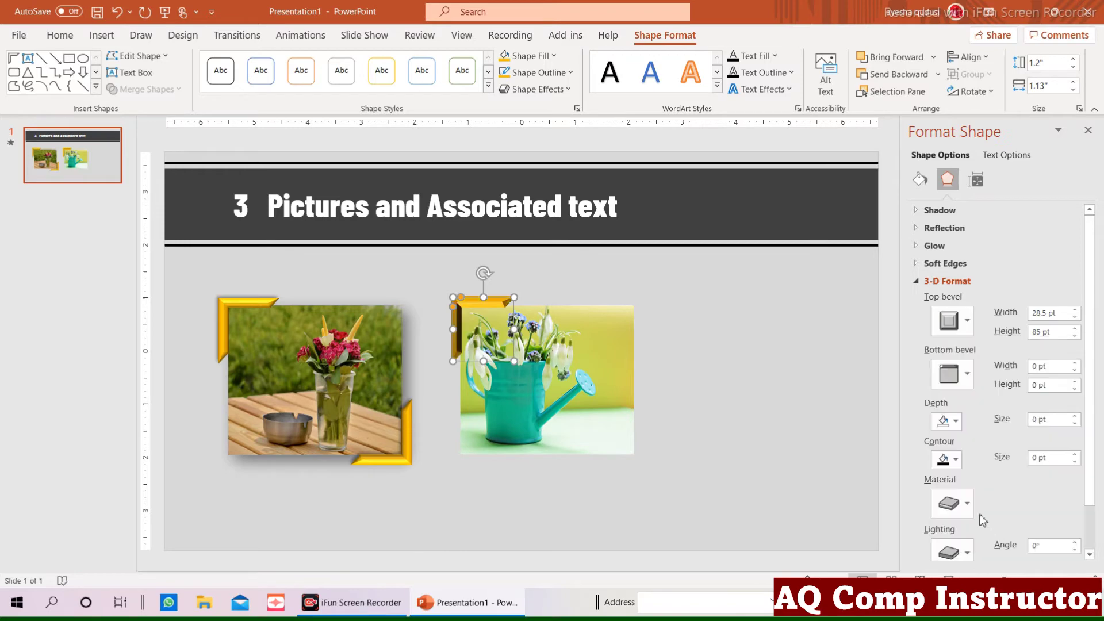
pyautogui.click(1074, 310)
pyautogui.click(1075, 311)
pyautogui.click(1075, 317)
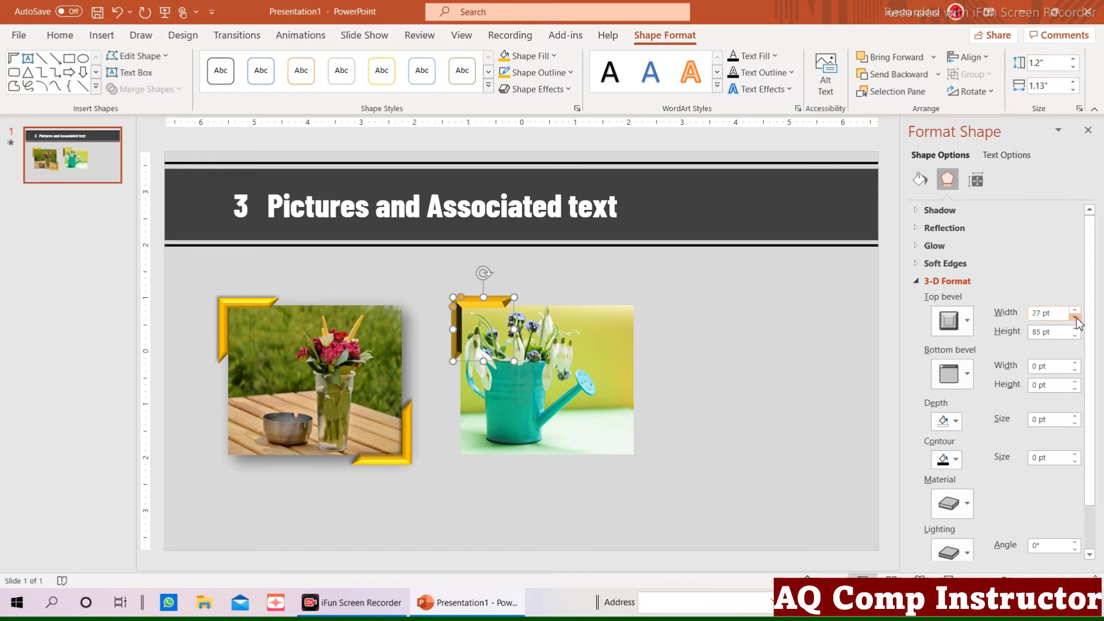
pyautogui.click(1075, 317)
# Raise the top bevel height step by step to 126.5 pt.
pyautogui.click(1075, 327)
pyautogui.click(1075, 328)
pyautogui.click(1075, 328)
pyautogui.click(1074, 328)
pyautogui.click(1074, 328)
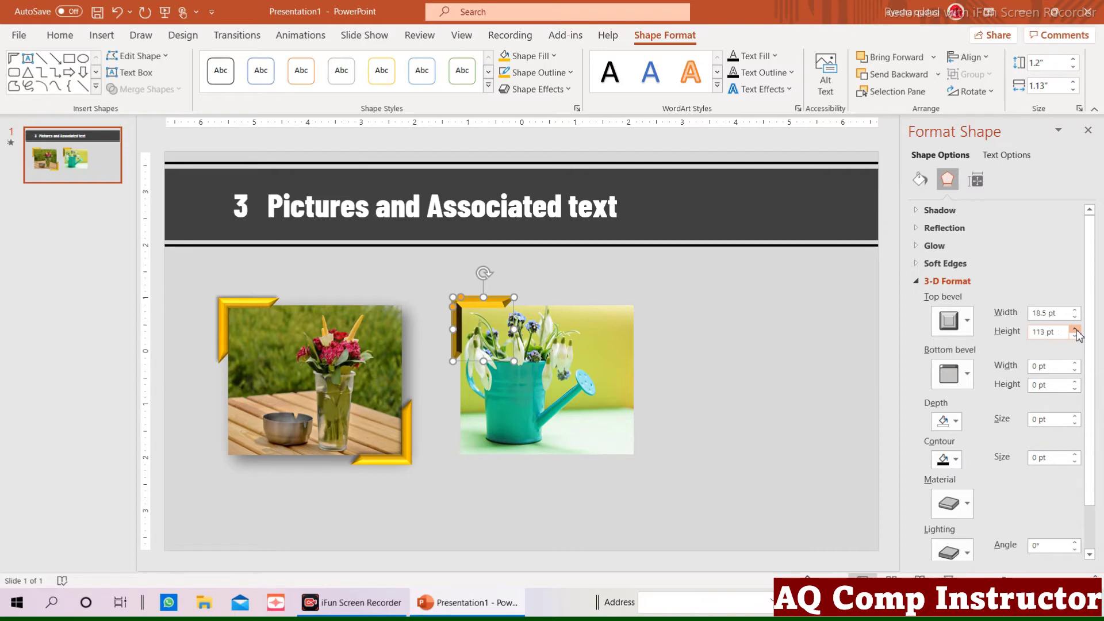
pyautogui.click(1074, 329)
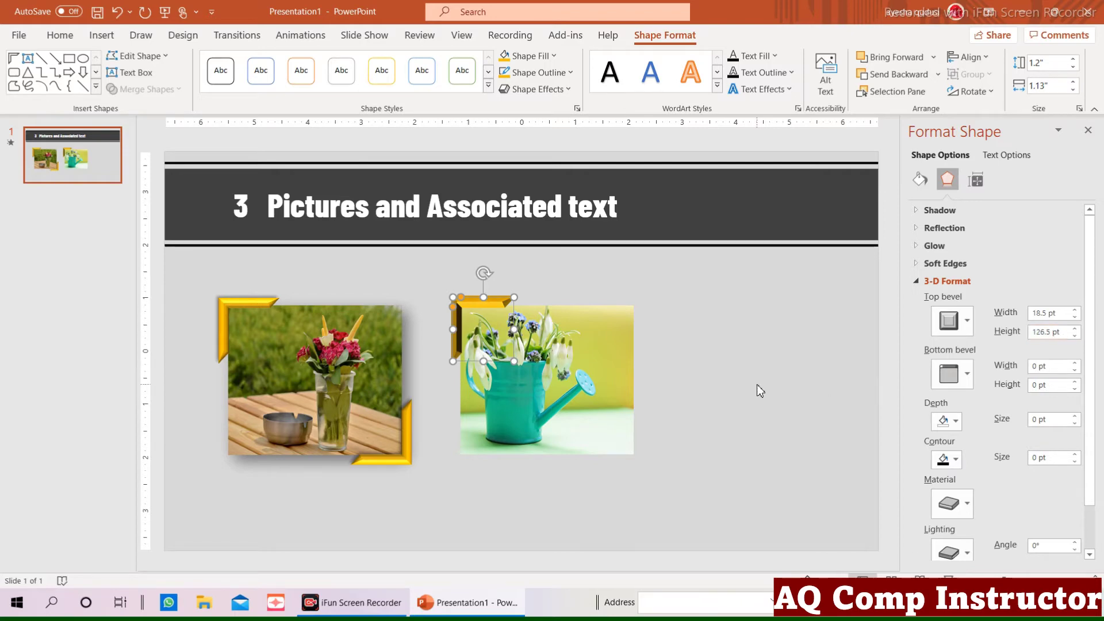
# Review the bevelled corner unselected, then select the gold corner piece again.
pyautogui.click(702, 367)
pyautogui.click(492, 305)
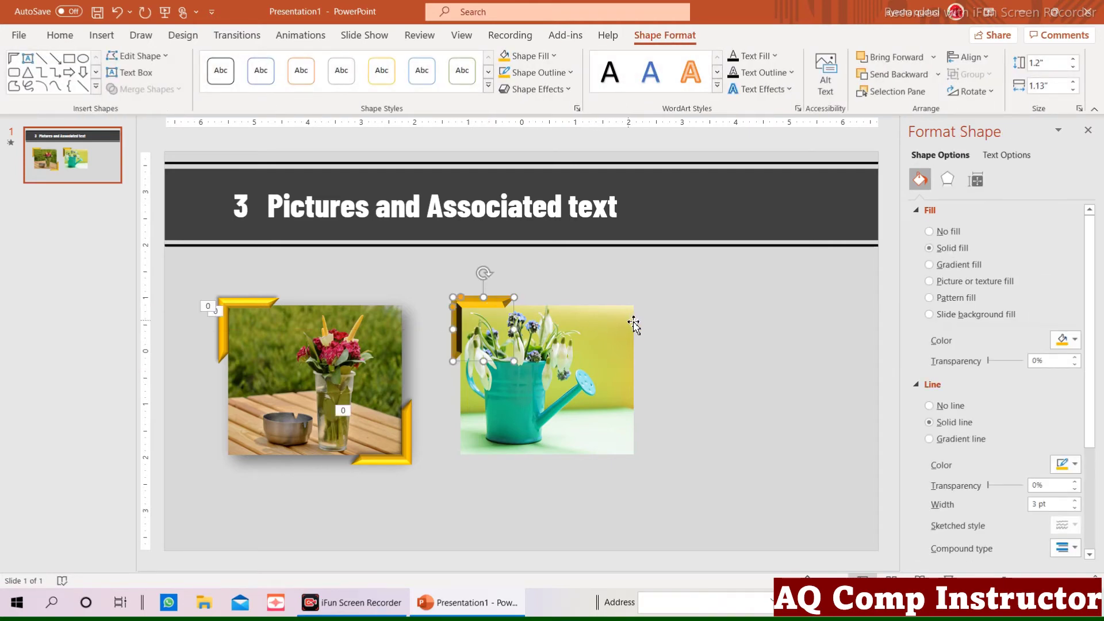
pyautogui.click(552, 318)
pyautogui.click(684, 297)
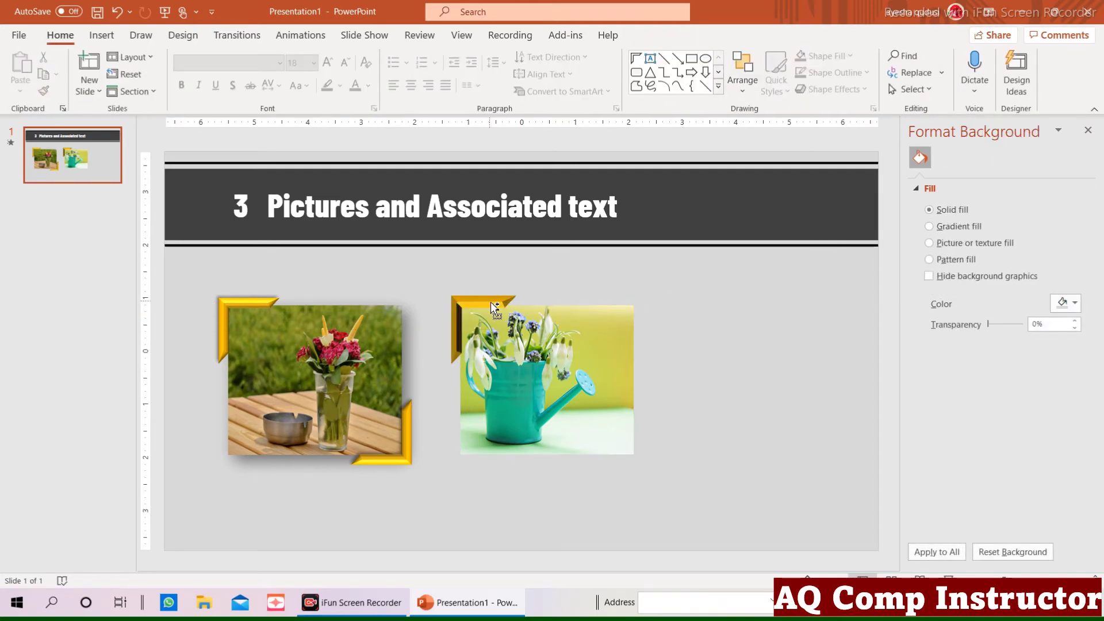
# Rotate the gold corner piece and place it on the photo's lower-right corner.
pyautogui.moveTo(491, 302)
pyautogui.mouseDown()
pyautogui.moveTo(646, 371)
pyautogui.moveTo(630, 455)
pyautogui.mouseUp()
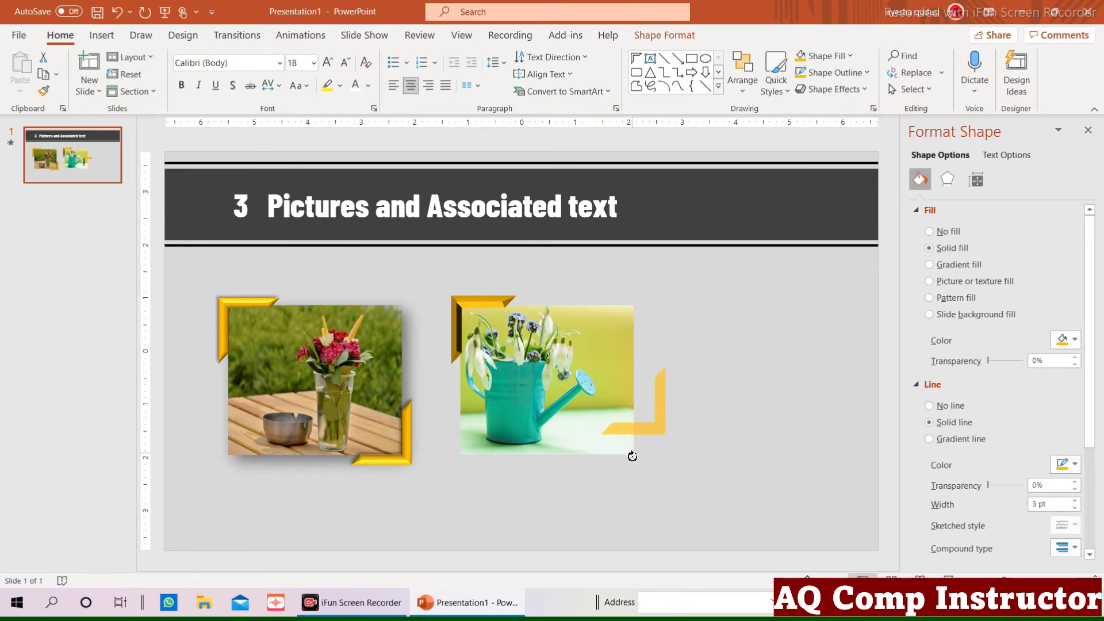
pyautogui.moveTo(630, 454); pyautogui.dragTo(630, 454)
pyautogui.moveTo(662, 408); pyautogui.dragTo(638, 438)
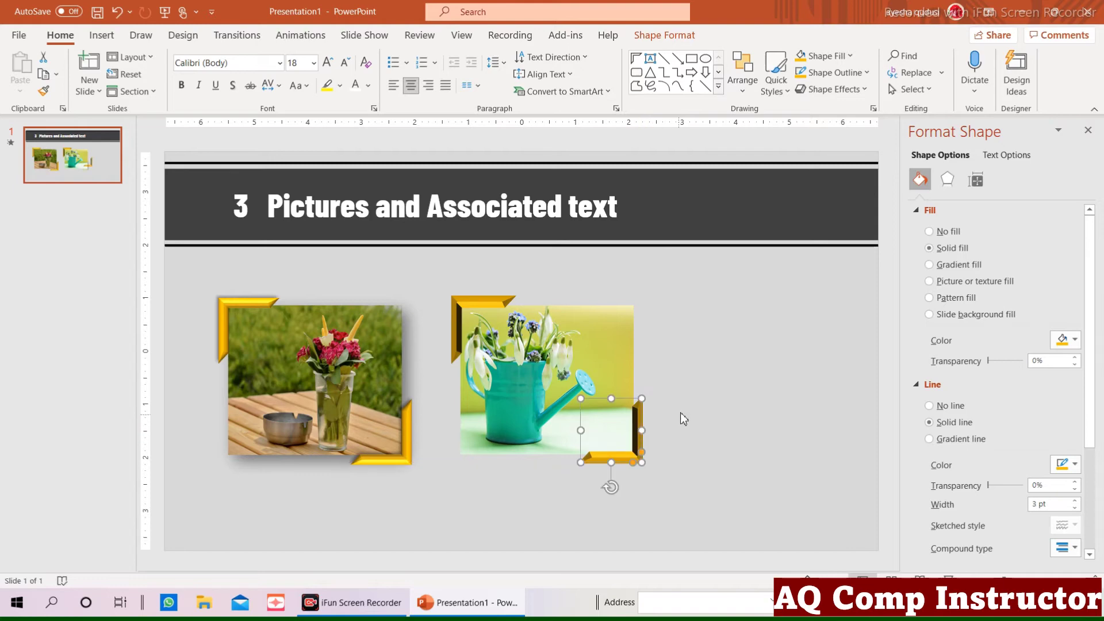
pyautogui.click(692, 400)
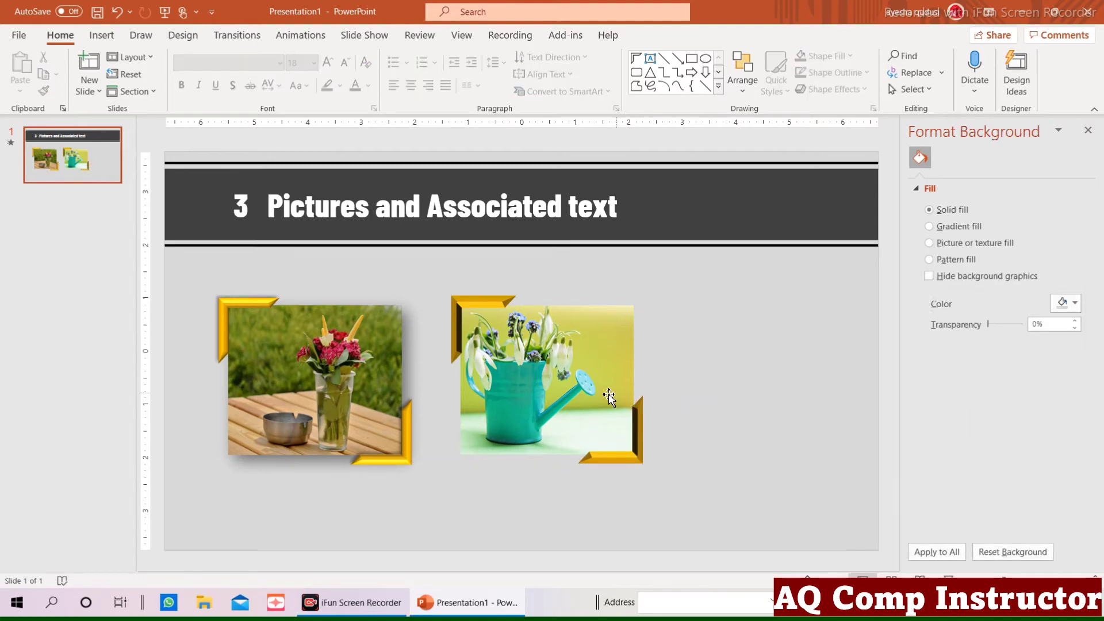
# Apply the Shape entrance animation to the watering-can photo.
pyautogui.click(556, 389)
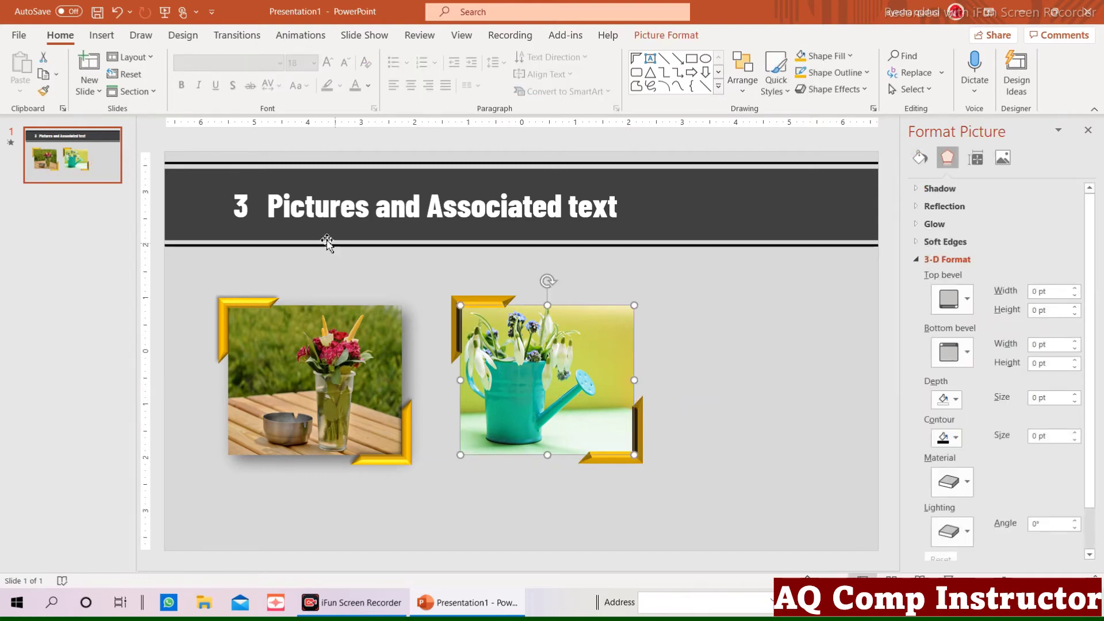
pyautogui.click(285, 38)
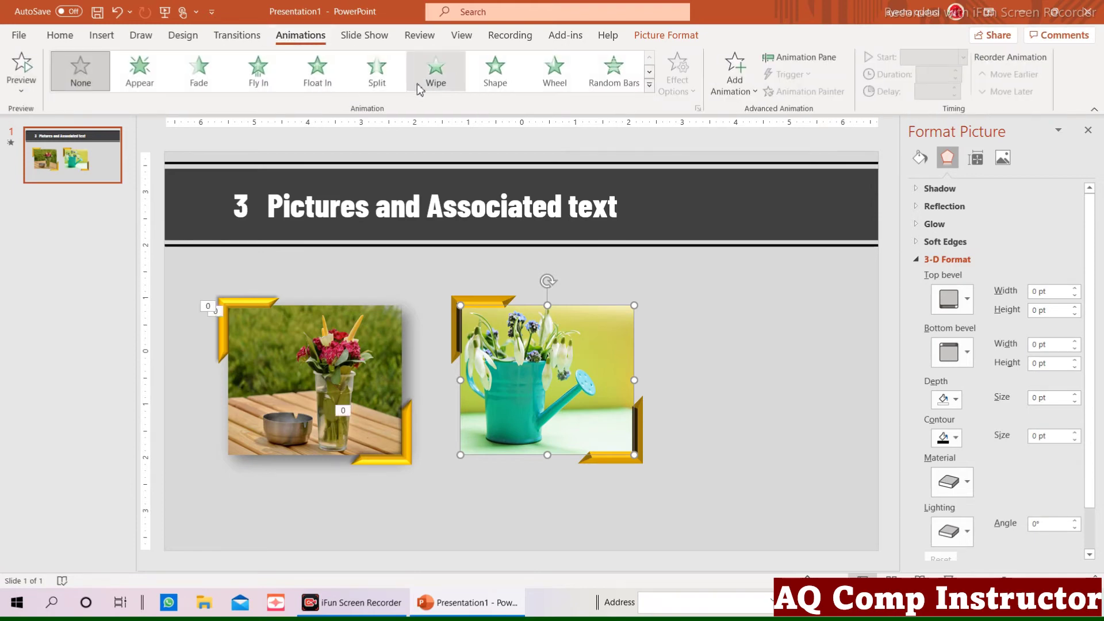
pyautogui.click(489, 82)
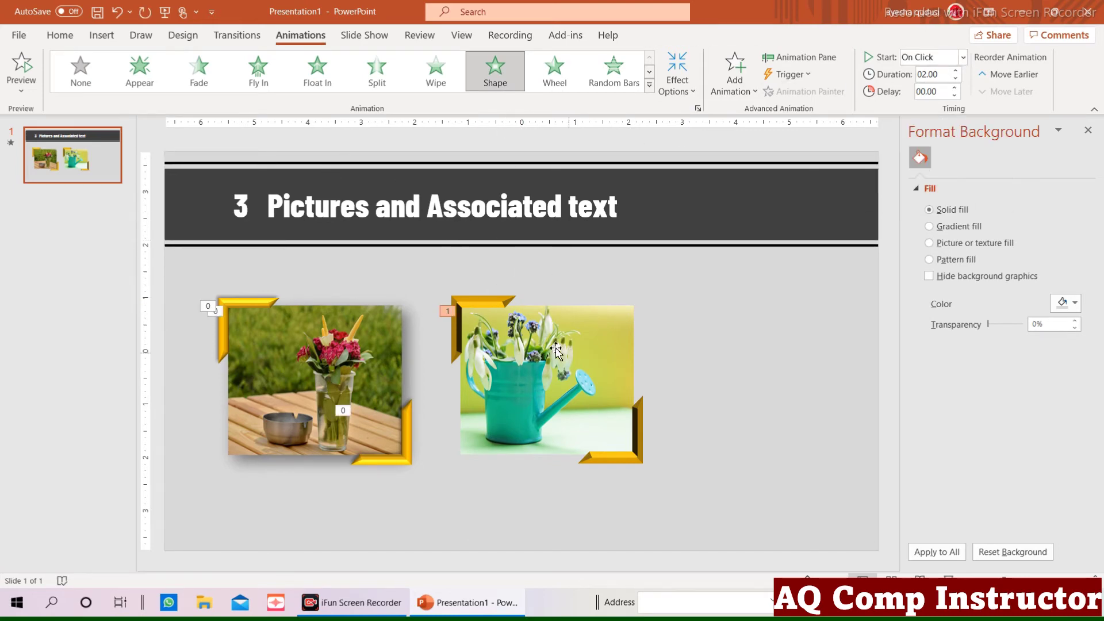
# Apply Fly In to both gold corners, with the top-left one coming From Top-Left.
pyautogui.click(485, 303)
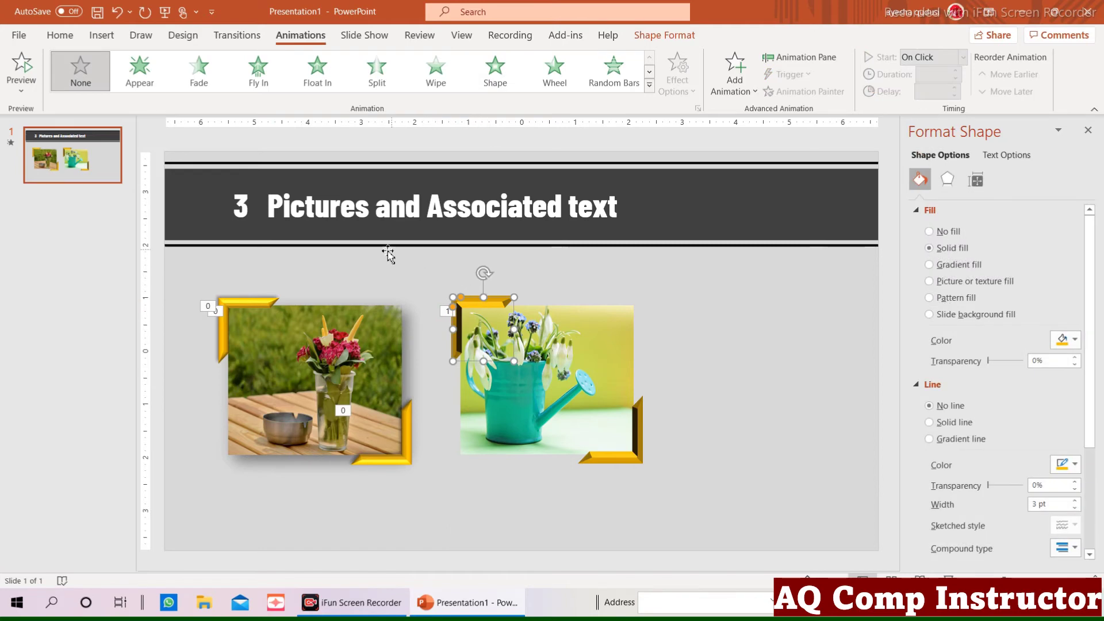
pyautogui.click(258, 74)
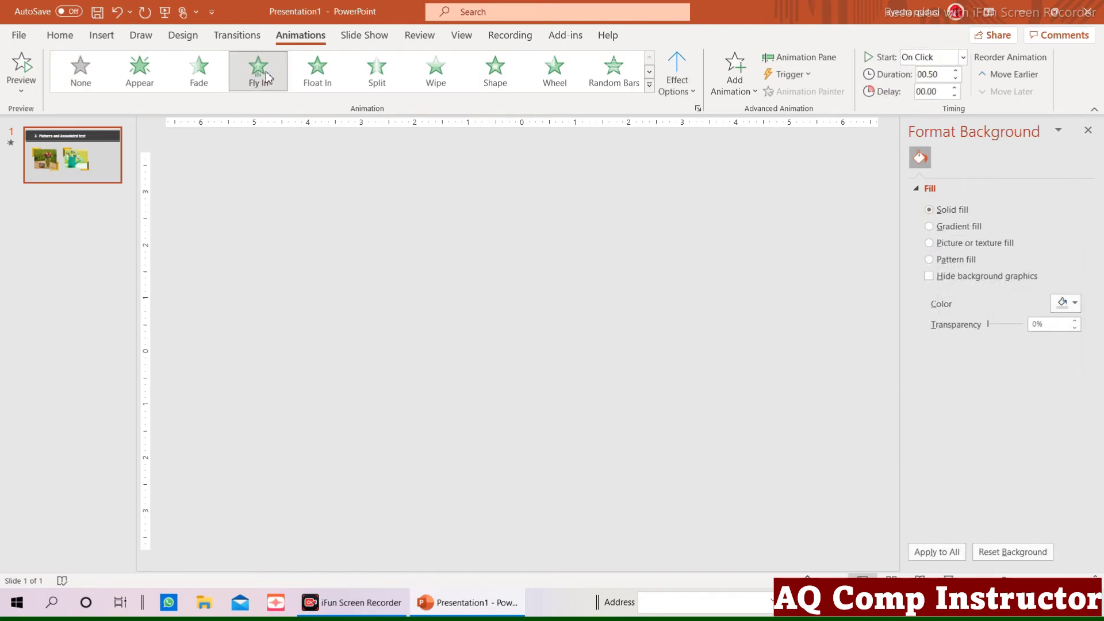
pyautogui.click(677, 75)
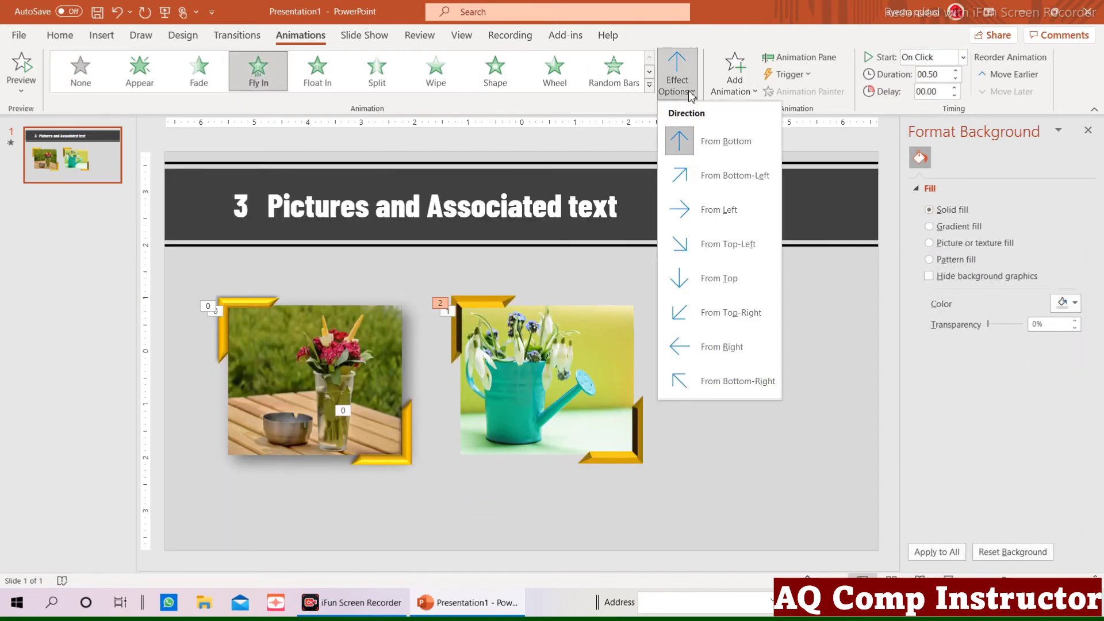
pyautogui.click(708, 253)
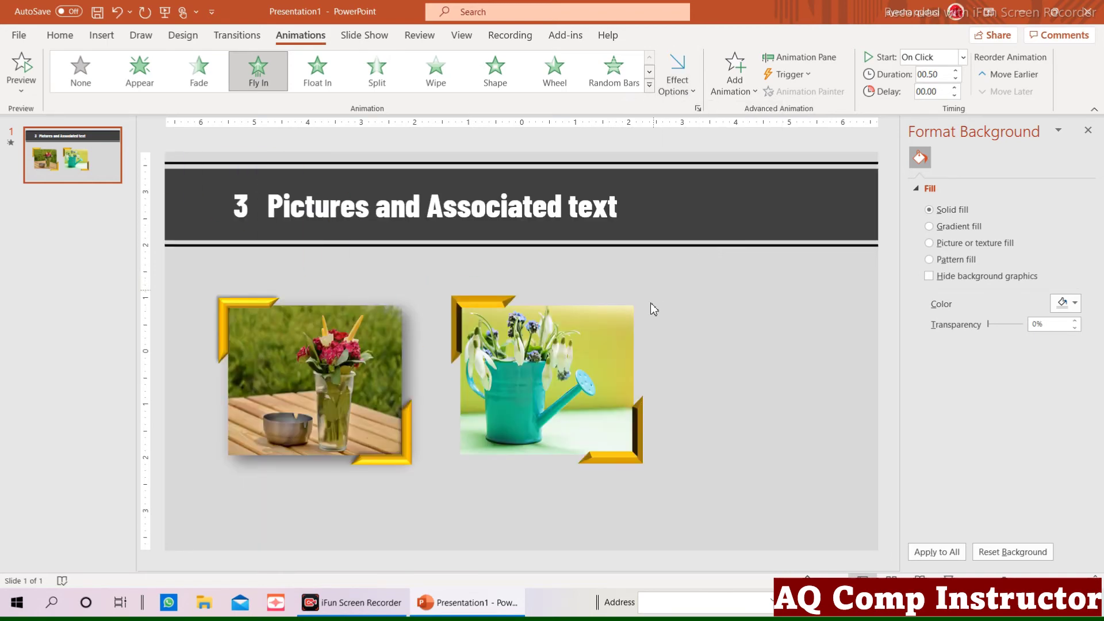
pyautogui.click(639, 411)
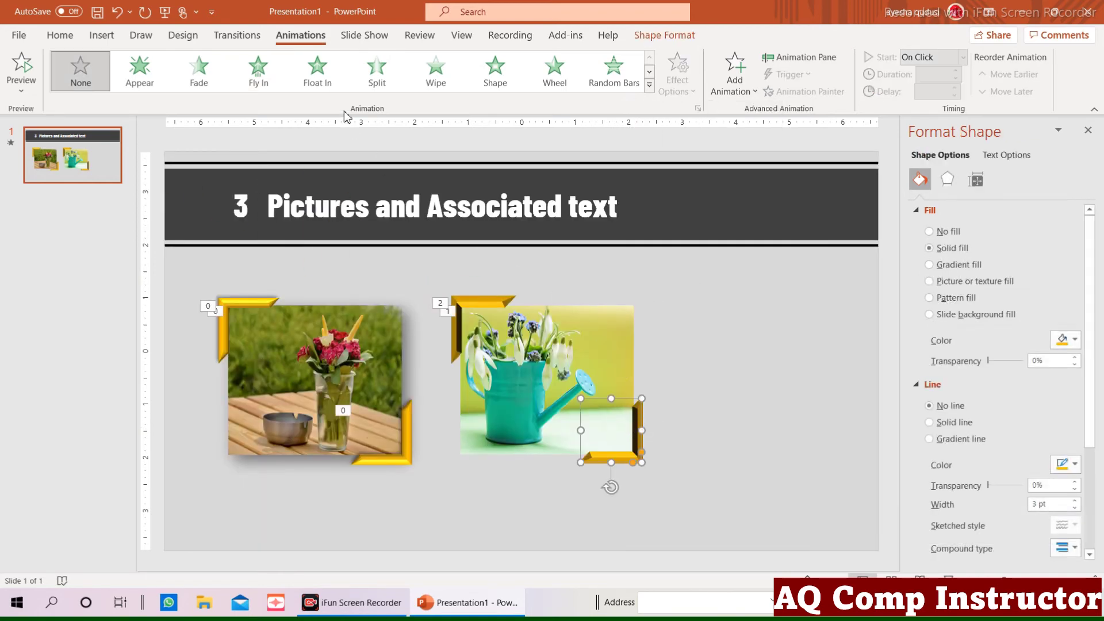
pyautogui.click(282, 83)
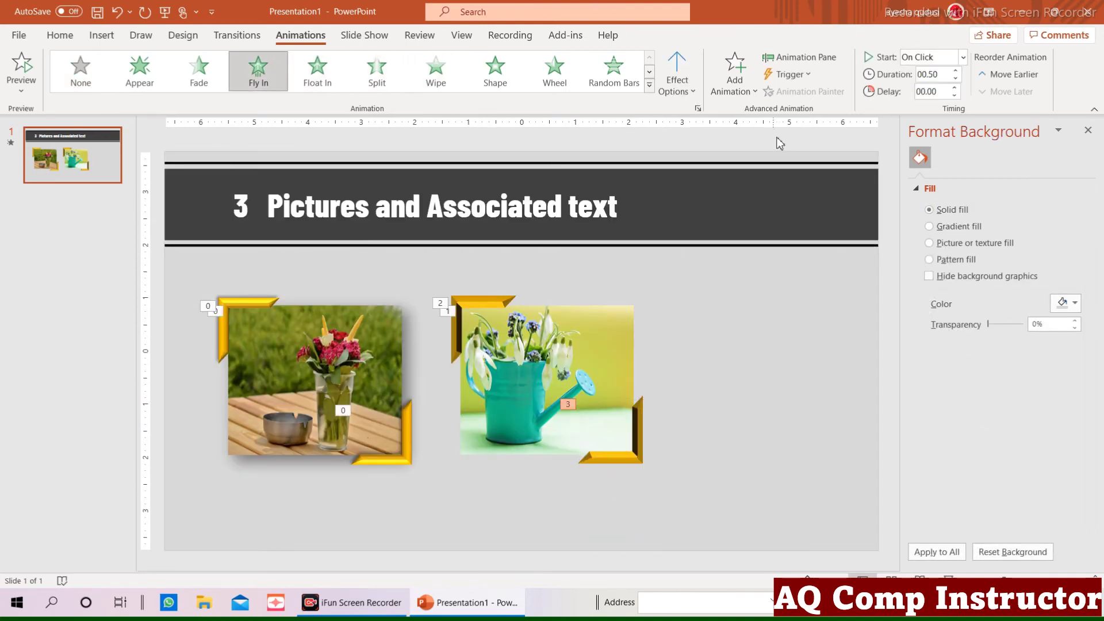
# Set Start to With Previous for the bottom-right and top-left corner animations.
pyautogui.click(962, 57)
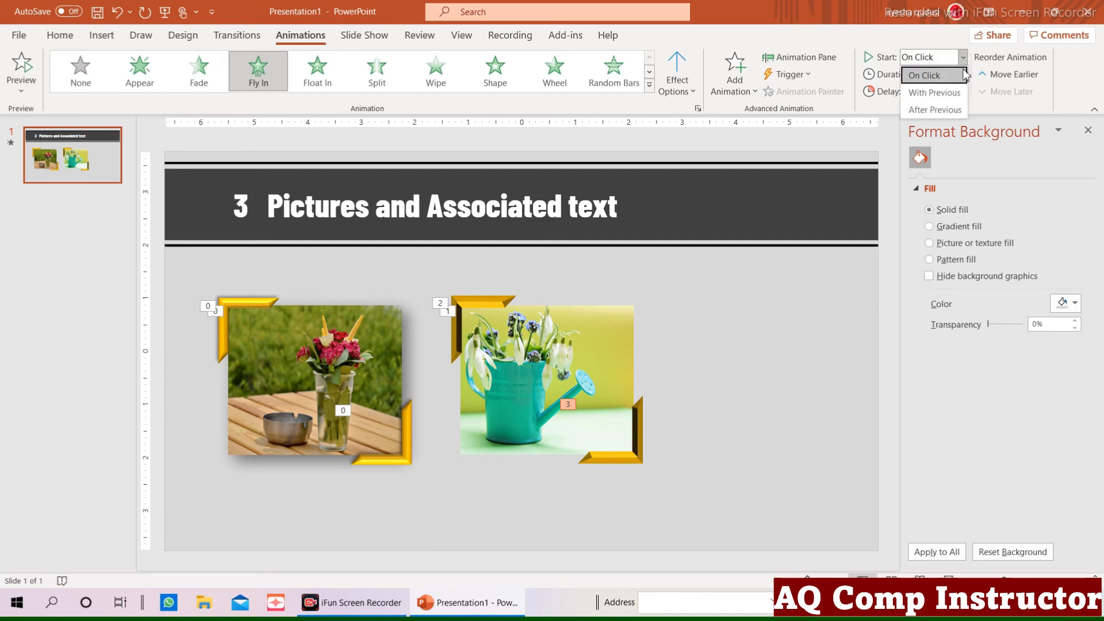
pyautogui.click(928, 87)
pyautogui.click(482, 307)
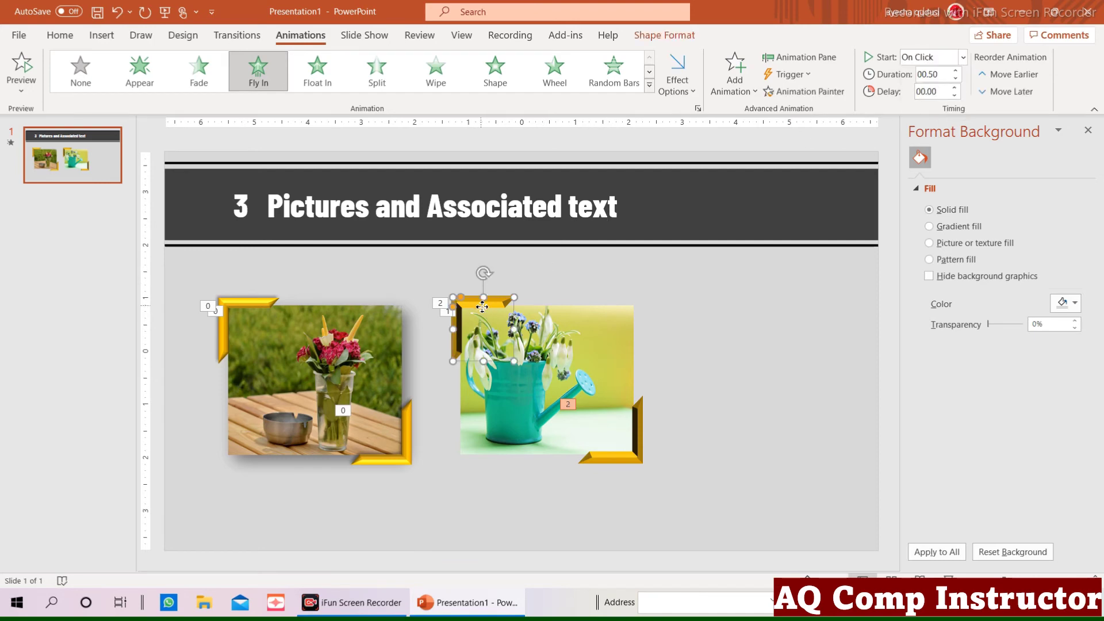
pyautogui.click(963, 57)
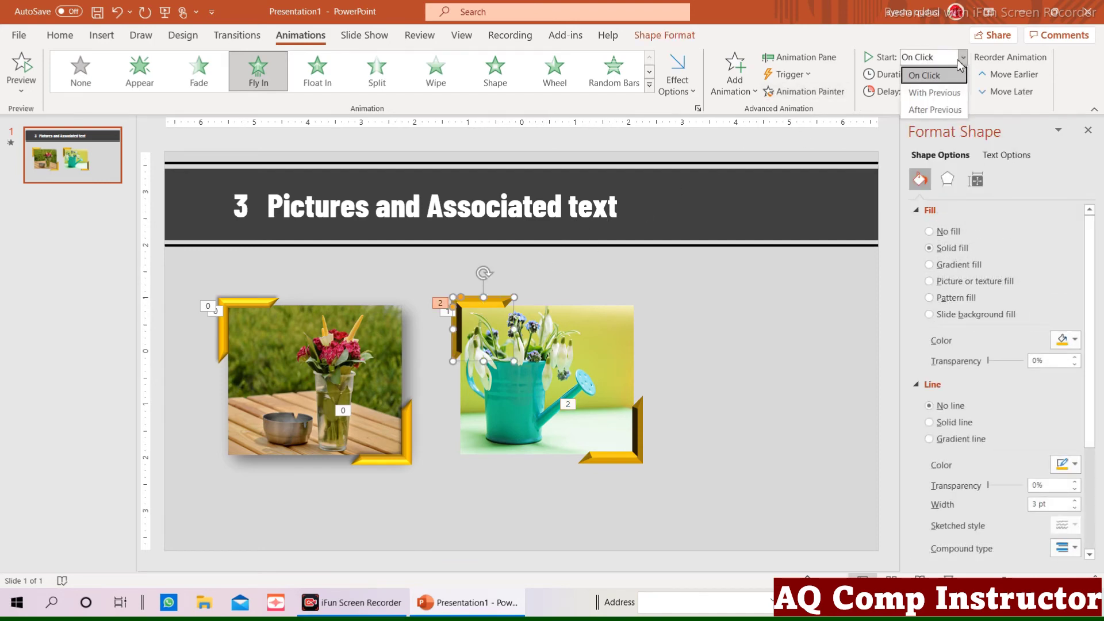
pyautogui.click(937, 92)
pyautogui.click(609, 323)
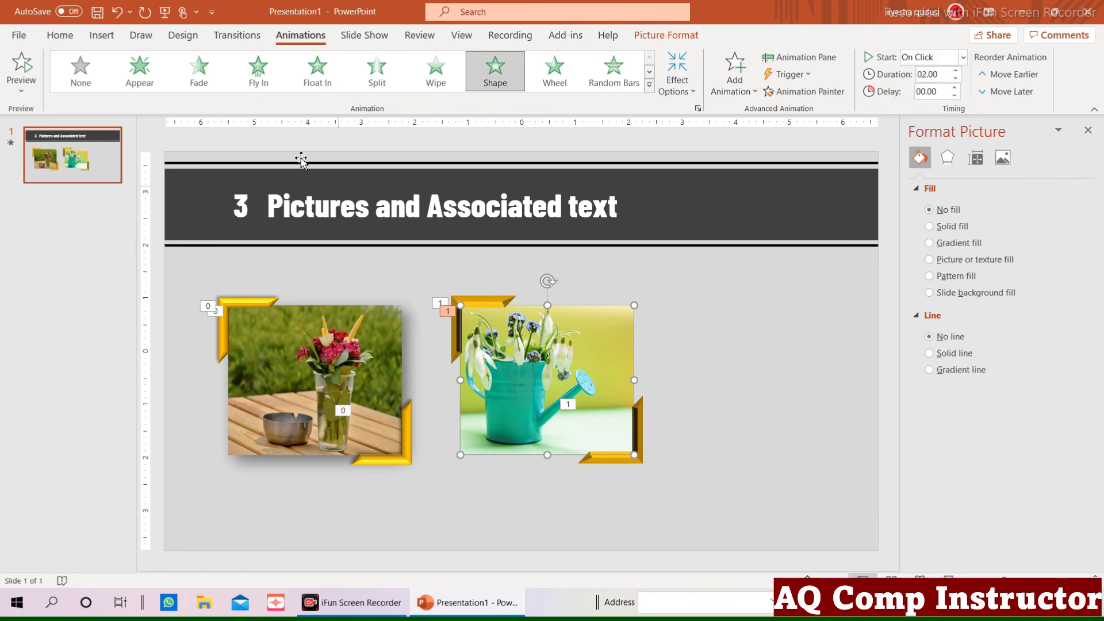
pyautogui.click(460, 313)
# Change the bottom-right corner's 3-D Material so its bevelled edge looks gold.
pyautogui.click(947, 179)
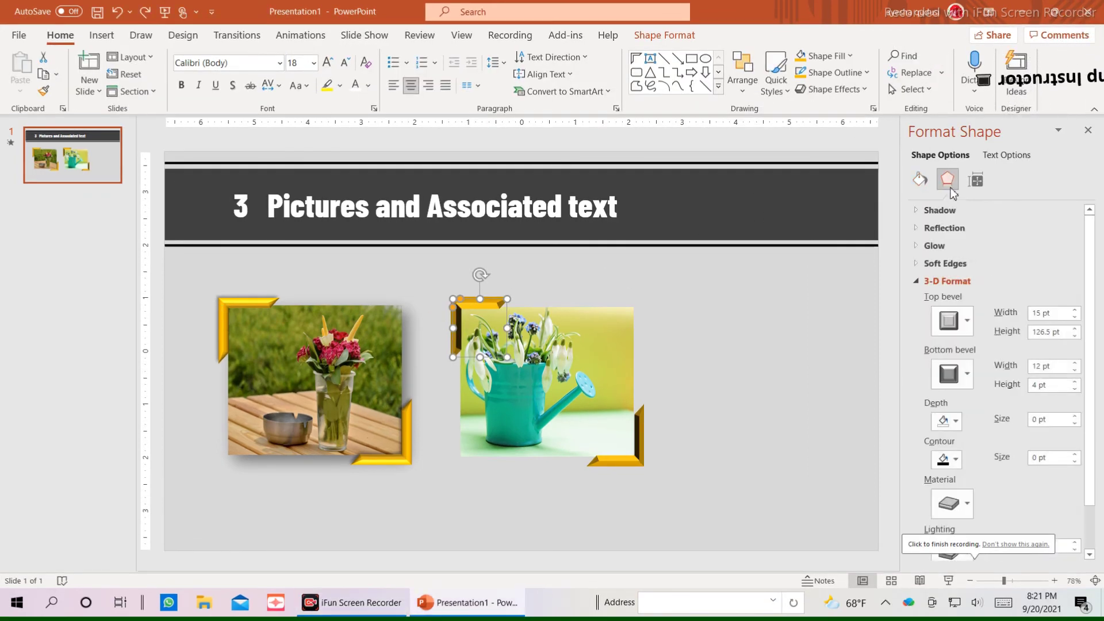
pyautogui.click(955, 504)
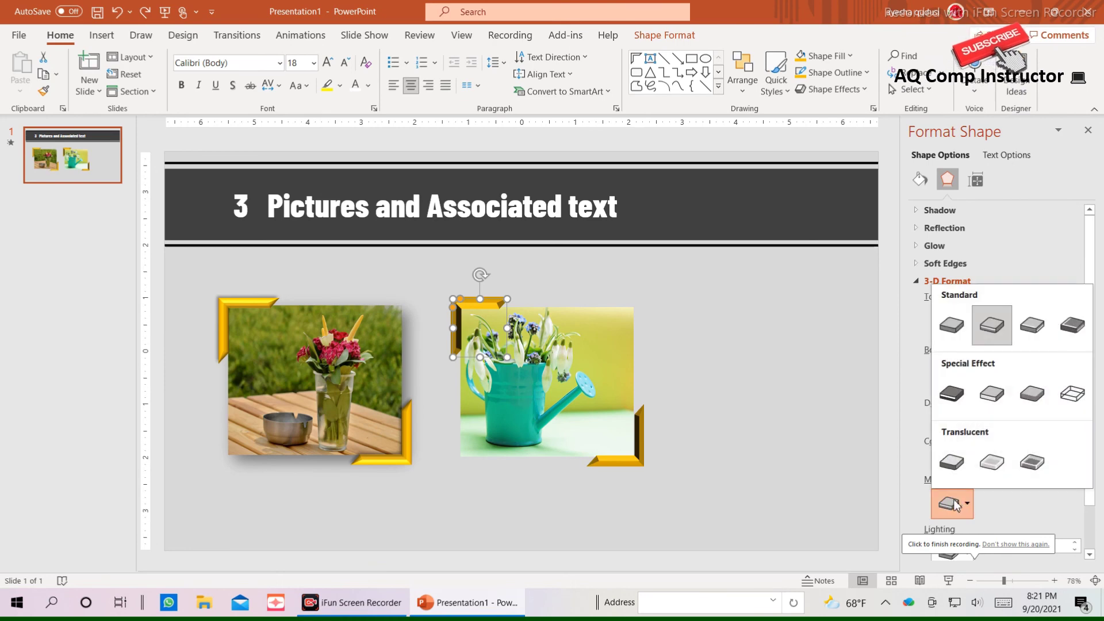
pyautogui.click(954, 503)
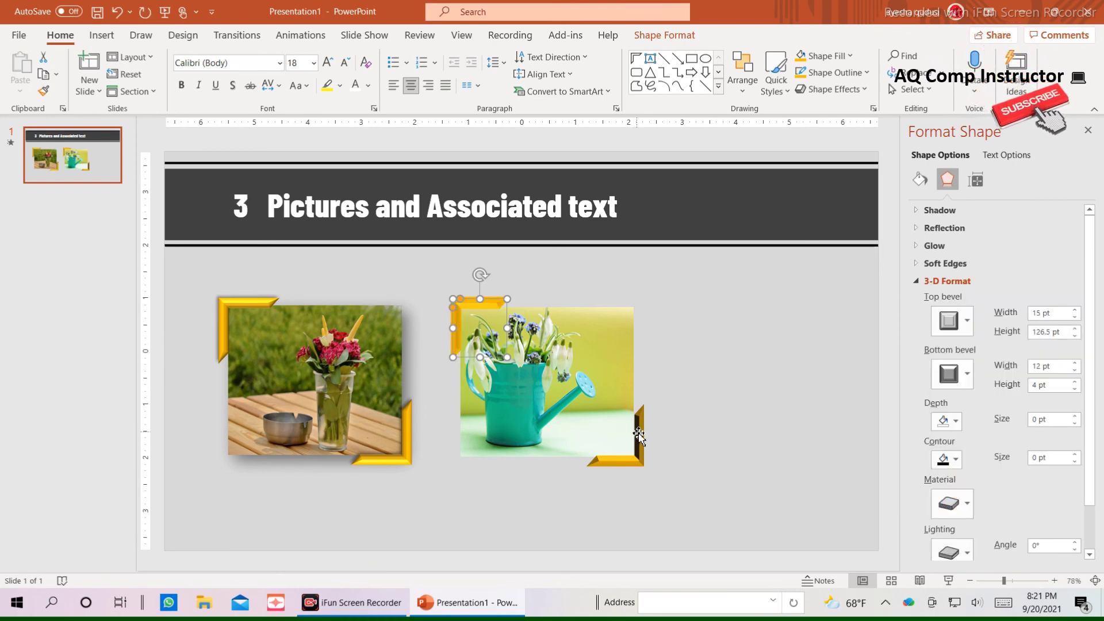
pyautogui.click(638, 436)
pyautogui.click(956, 511)
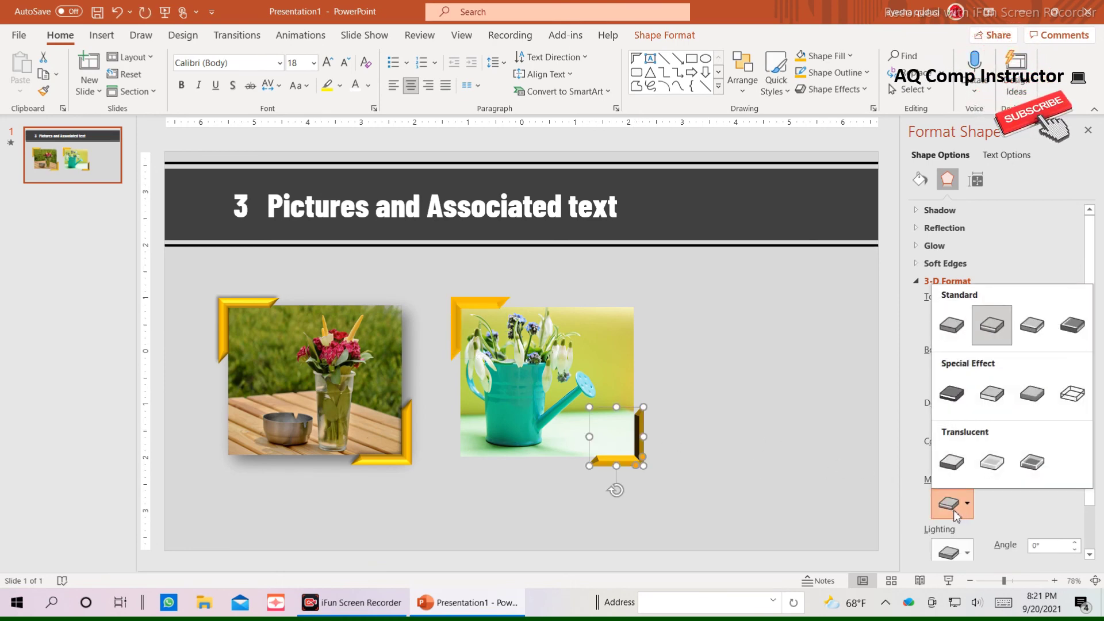
pyautogui.click(716, 466)
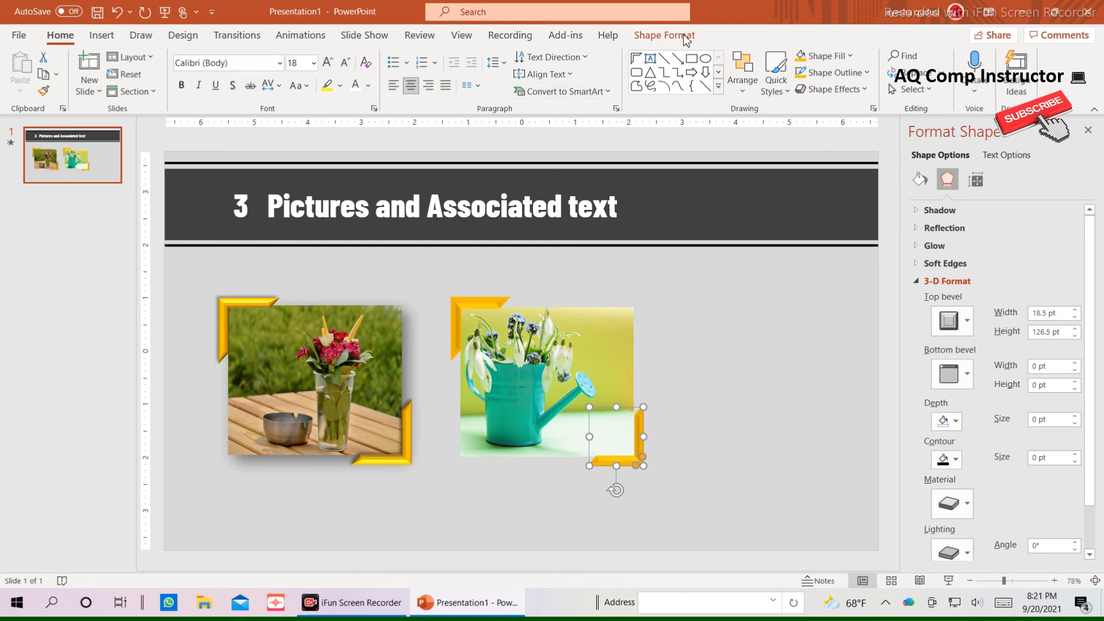
# Look through the Shape Effects shadow presets for the corners without applying any.
pyautogui.click(666, 35)
pyautogui.click(536, 89)
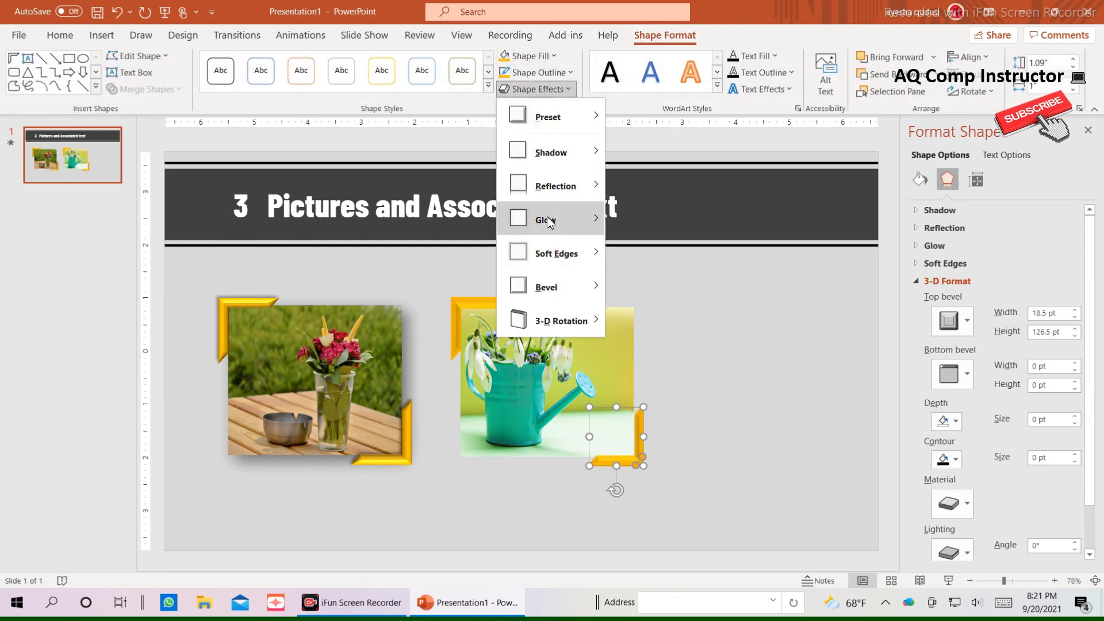
pyautogui.click(745, 311)
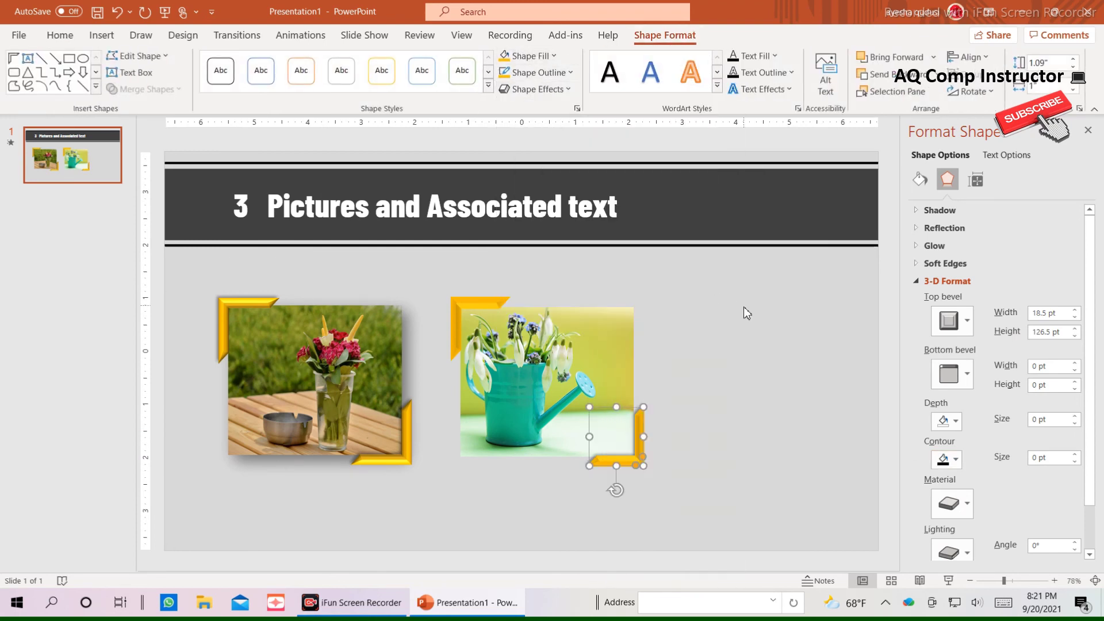
pyautogui.click(484, 303)
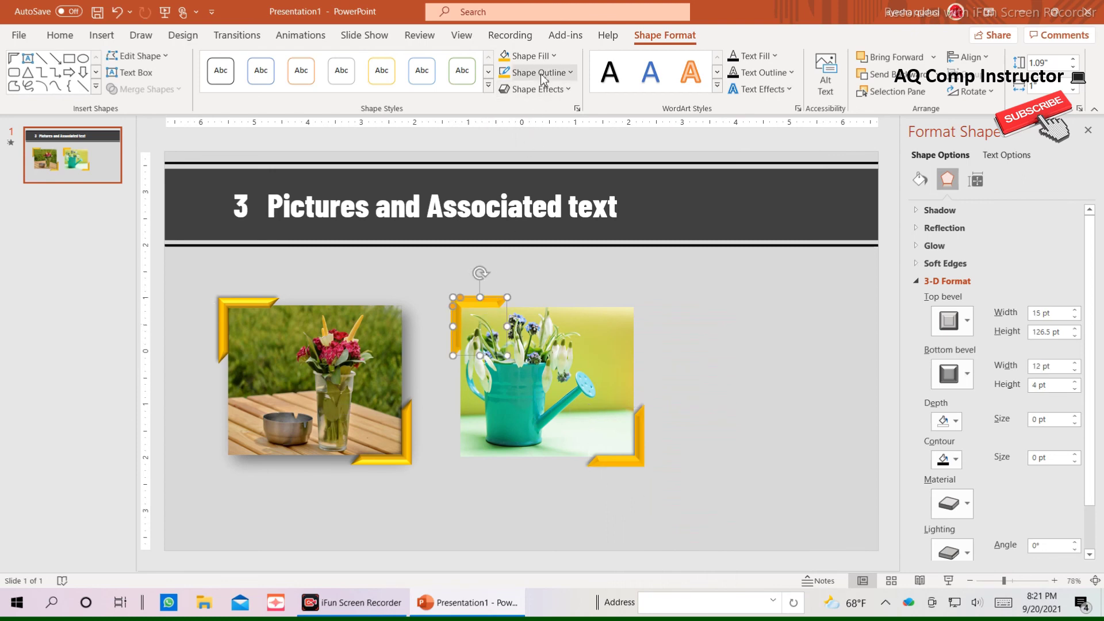
pyautogui.click(536, 89)
pyautogui.moveTo(550, 151)
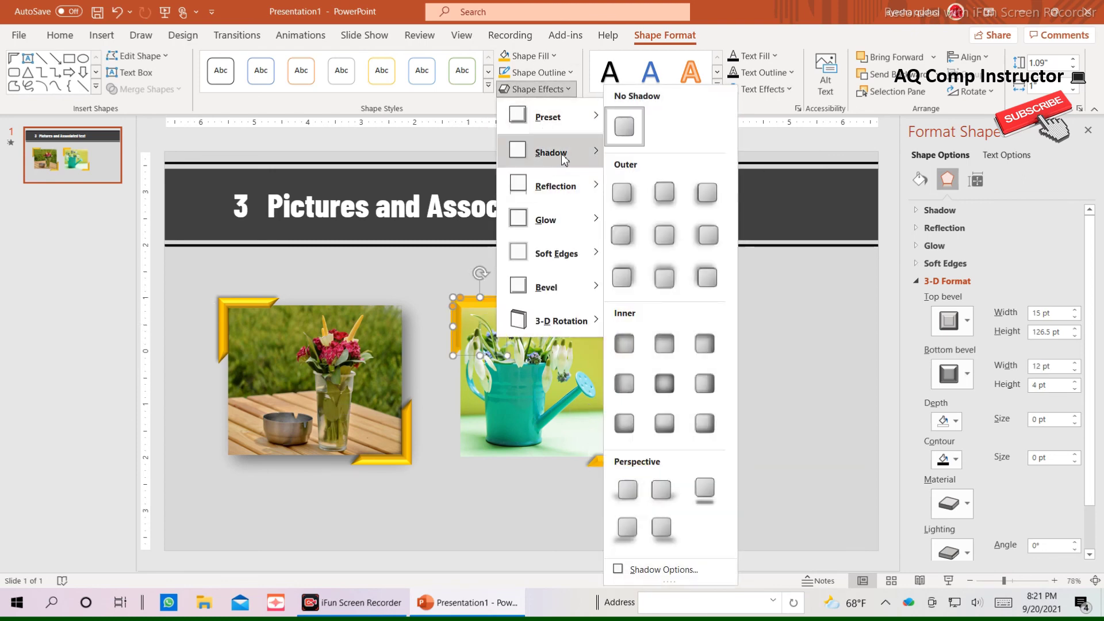
pyautogui.click(763, 320)
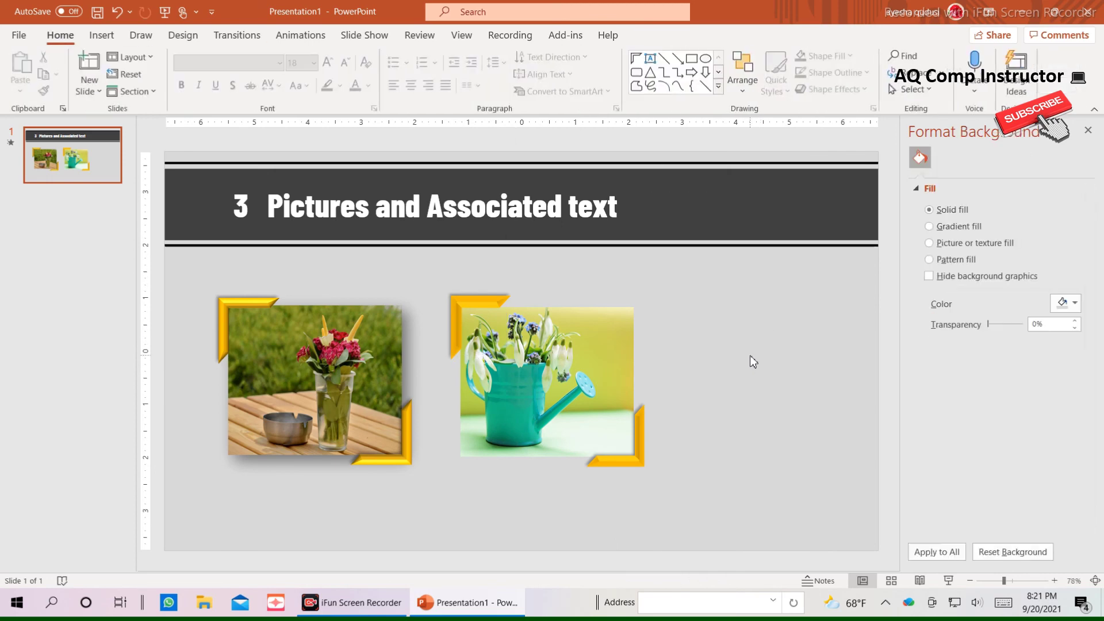
# Play the slide as a full-screen show to preview the photo and gold corner animations.
pyautogui.click(948, 580)
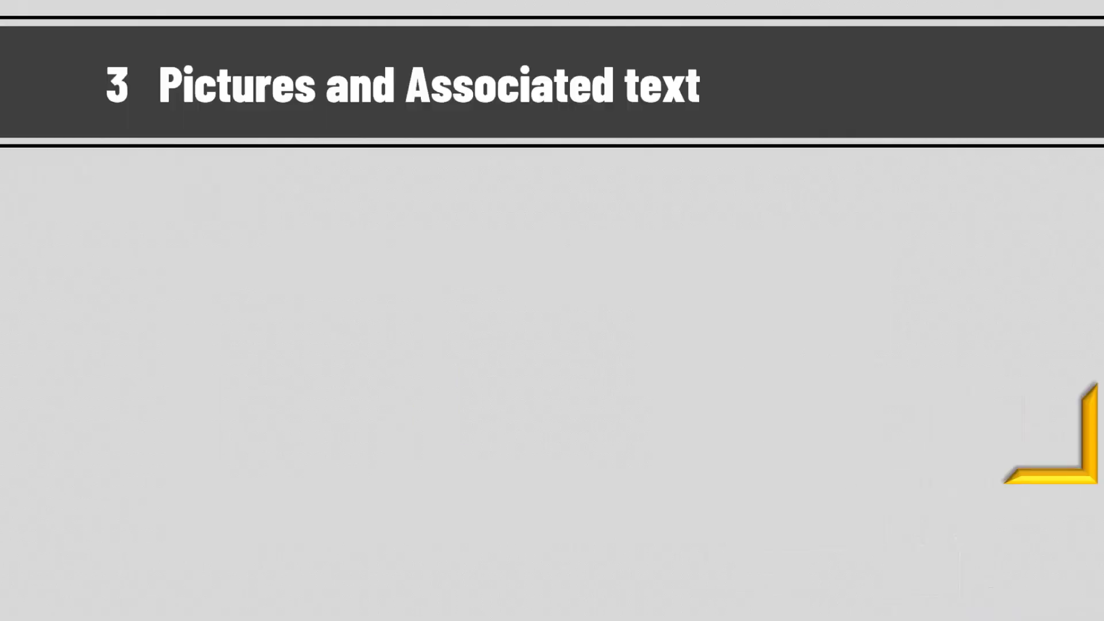